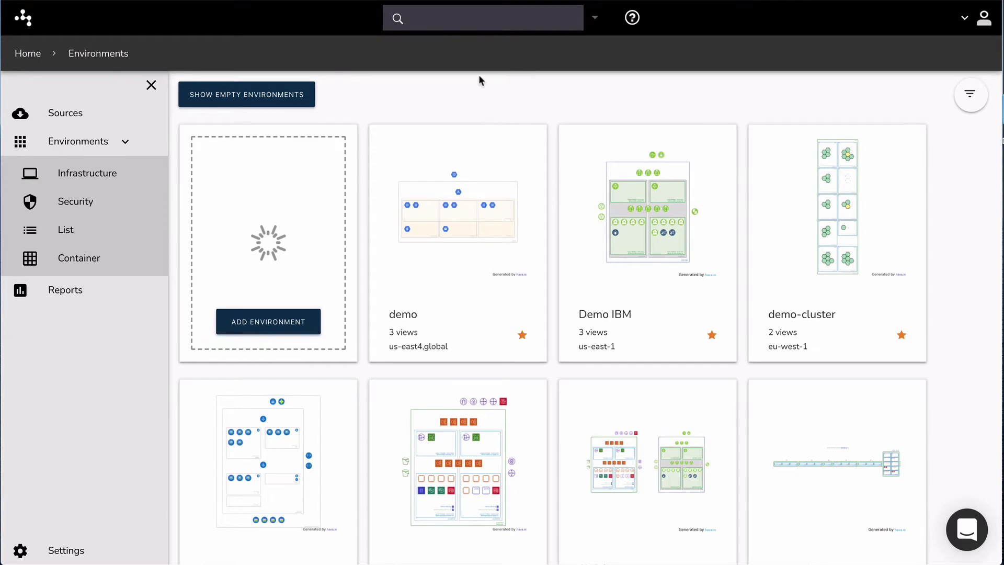
Browse the environments list and open the demo-vpc environment diagram.
scroll(387, 418, down, 2)
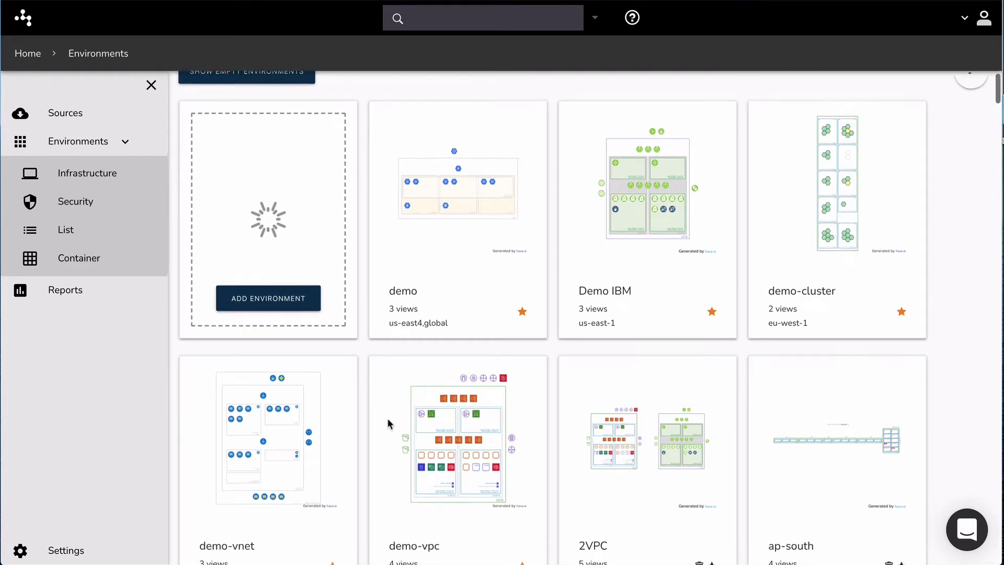
scroll(388, 424, down, 10)
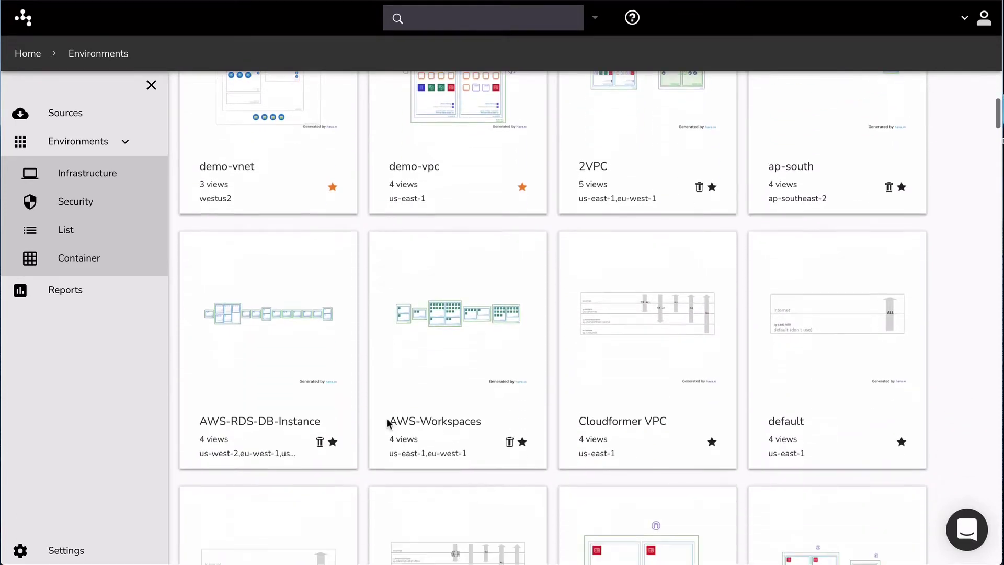
scroll(387, 423, down, 5)
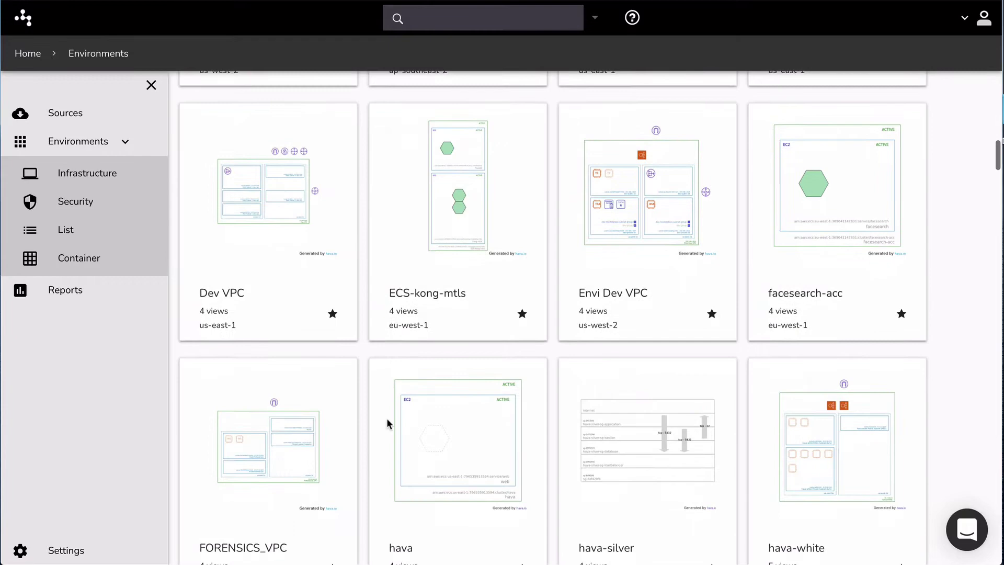
scroll(388, 424, up, 10)
scroll(387, 418, up, 9)
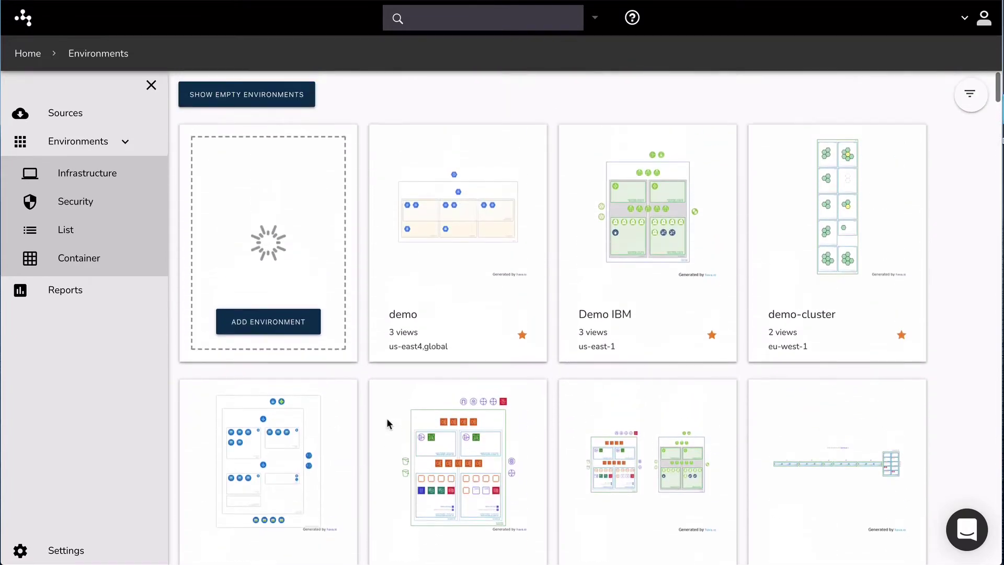
scroll(365, 396, down, 4)
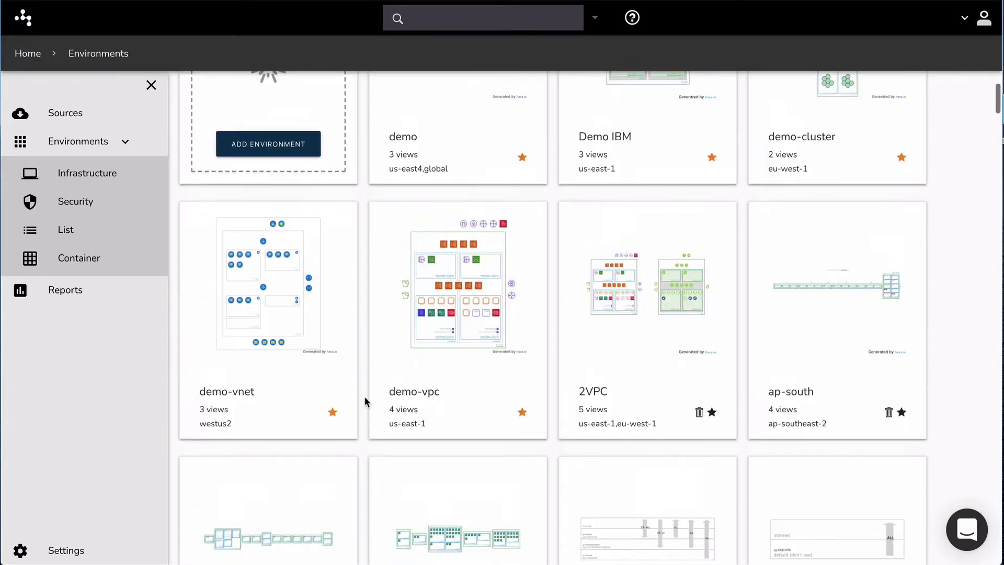
scroll(364, 396, up, 3)
scroll(363, 396, up, 1)
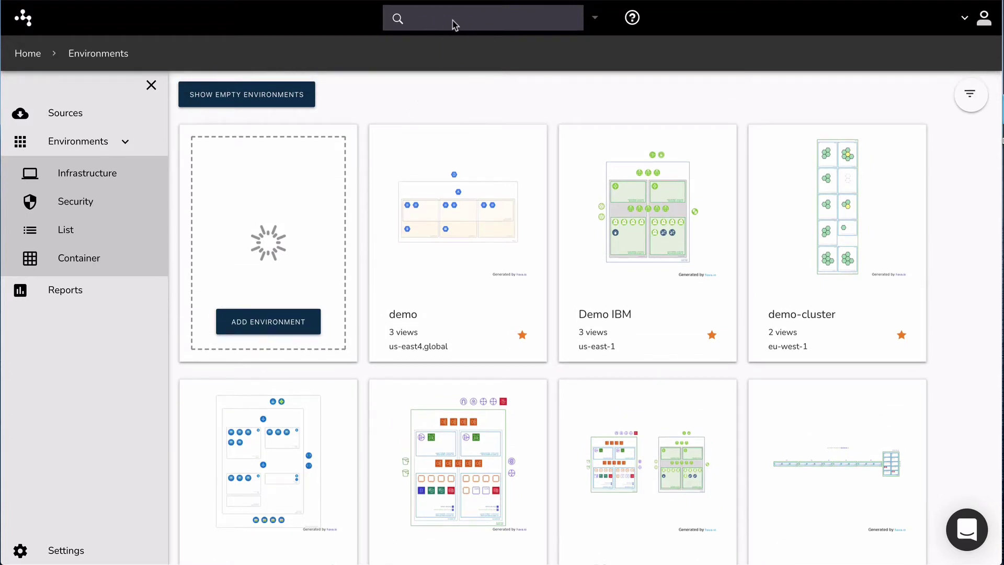
scroll(361, 335, down, 2)
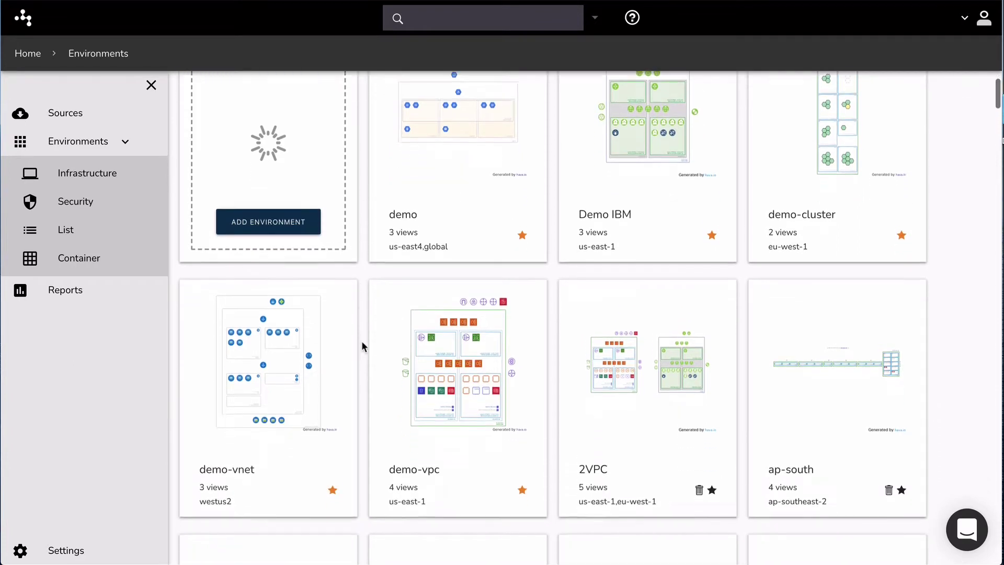
click(398, 310)
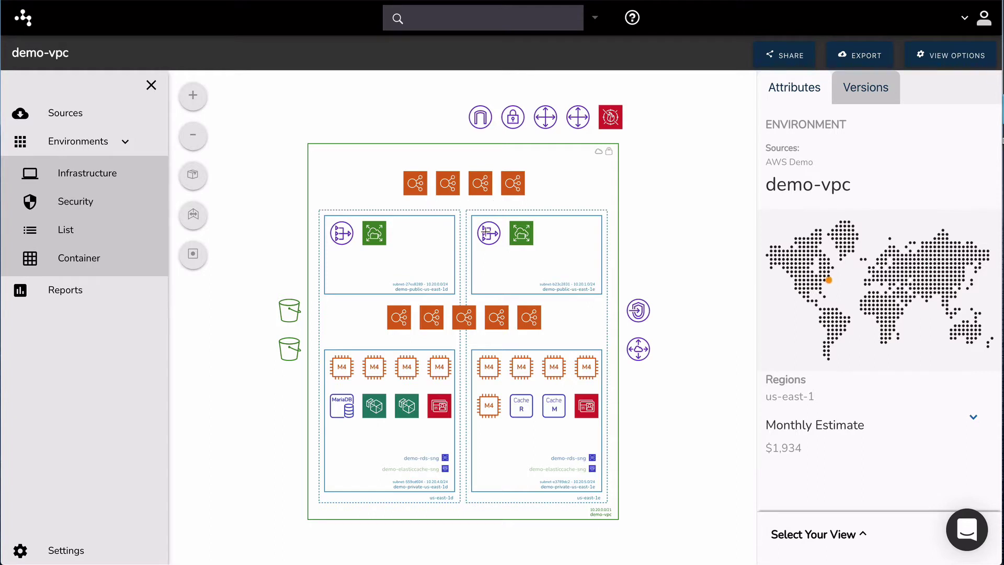
Inspect the demo-public-us-east-1e subnet, the demo-alb load balancer and the demo-s3-1 bucket's details.
click(578, 245)
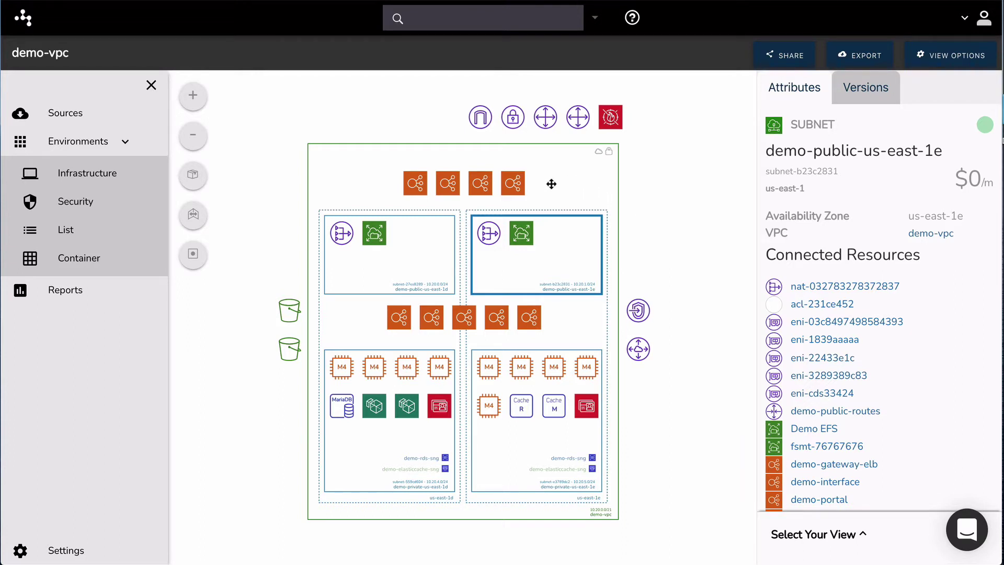
click(517, 182)
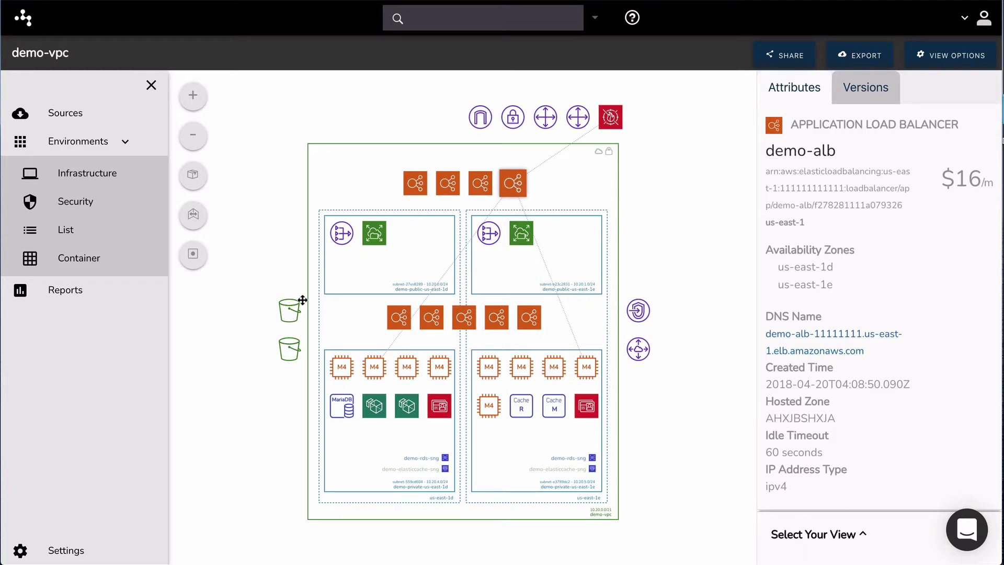
click(289, 308)
scroll(856, 318, down, 10)
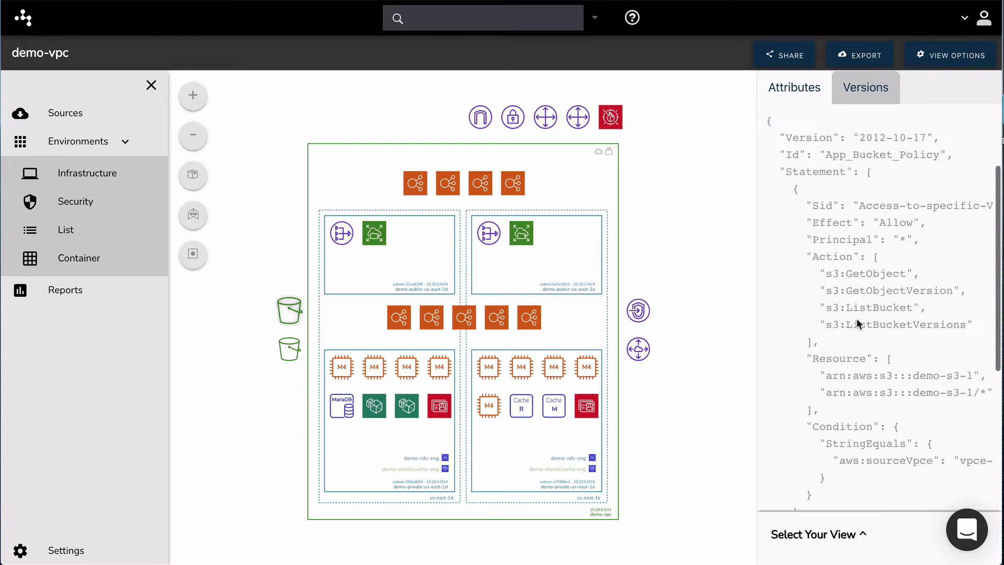
scroll(855, 318, up, 6)
scroll(855, 318, up, 4)
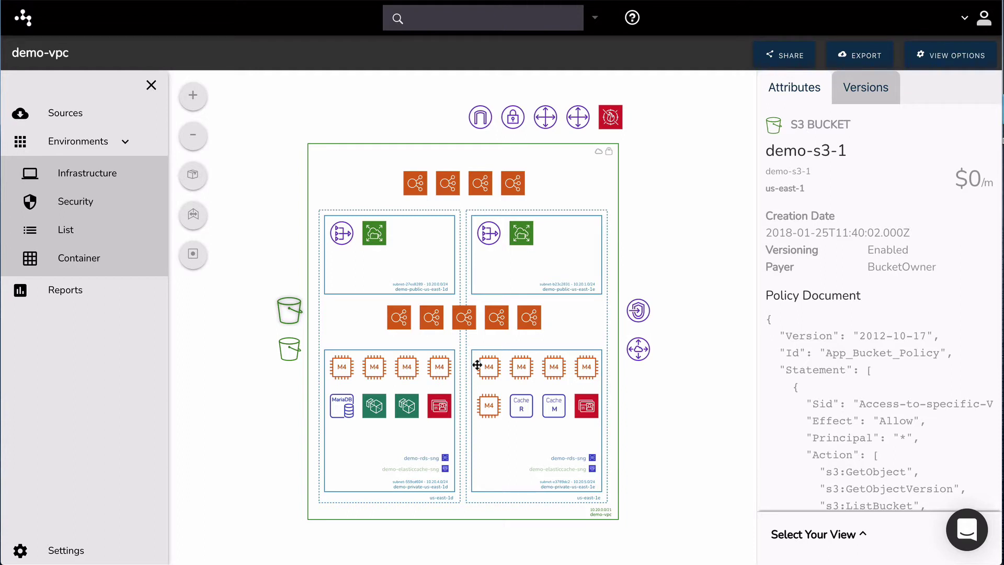
Inspect the demo-1d-1.aws.east.us M4 instance: m4.large, running, $72/month.
click(439, 367)
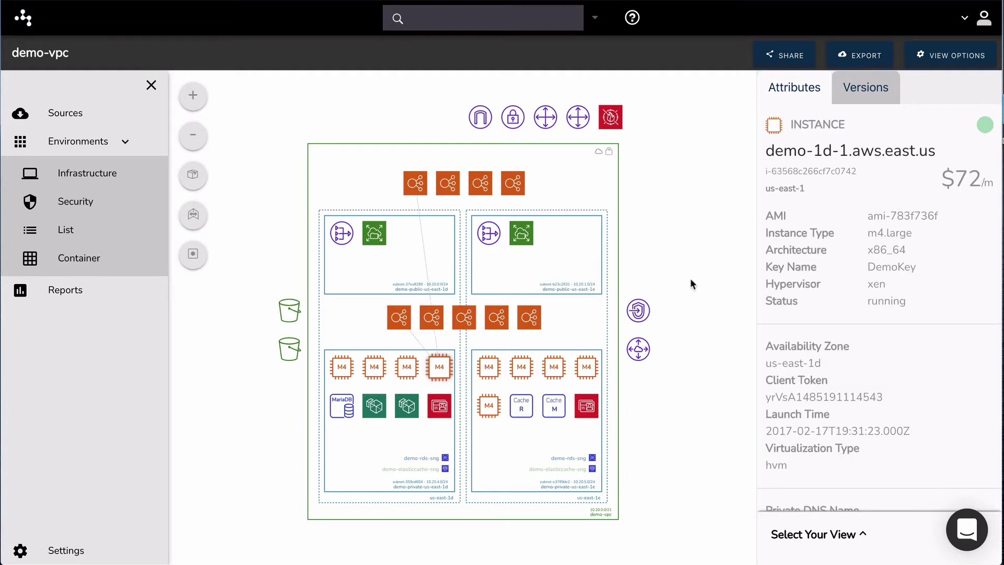
scroll(832, 281, down, 7)
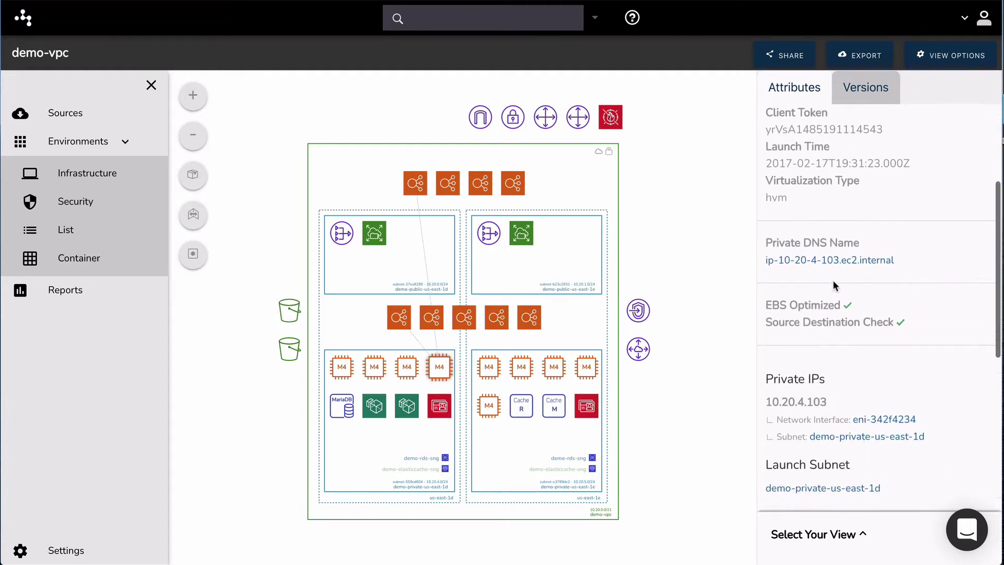
scroll(832, 280, down, 4)
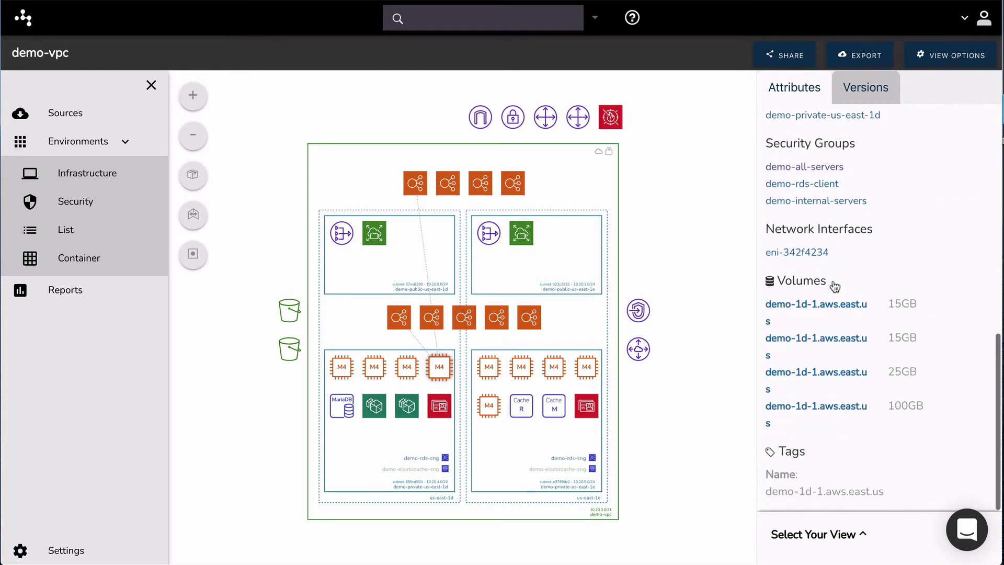
scroll(833, 281, up, 10)
scroll(833, 280, up, 1)
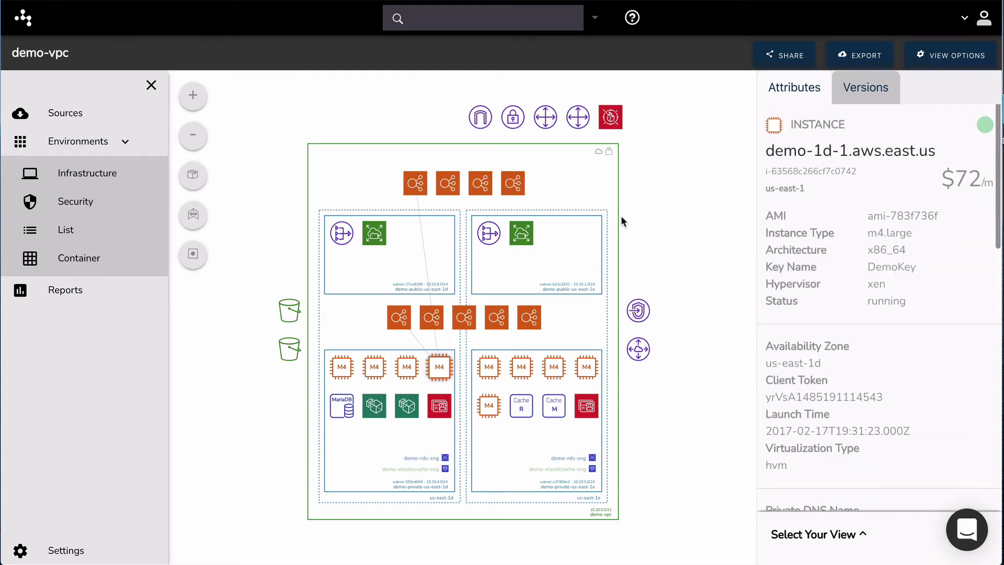
Show the demo-vpc VPC attributes (us-east-1, 10.20.0.0/21) and expand its ten security groups.
click(547, 157)
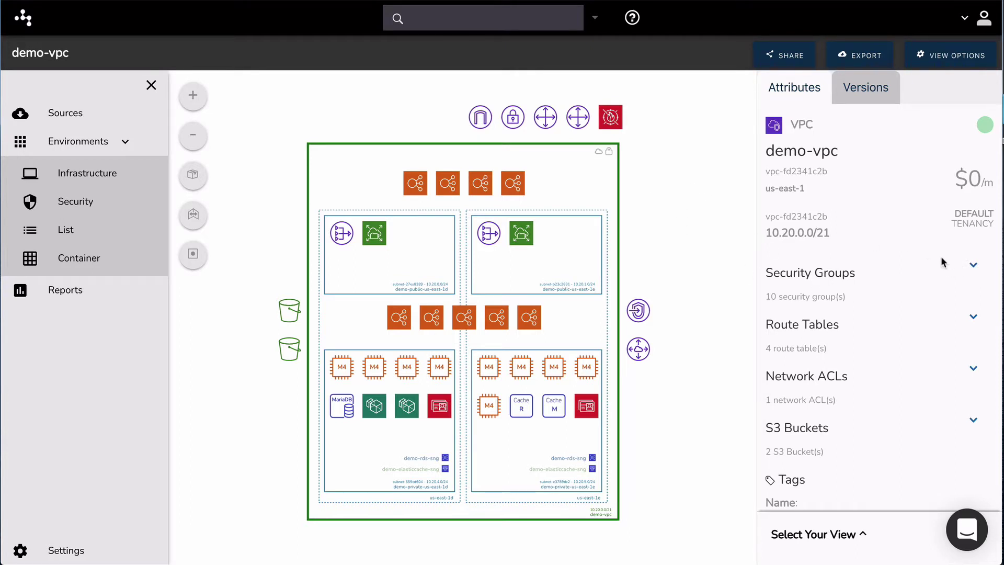
click(971, 265)
scroll(893, 250, down, 1)
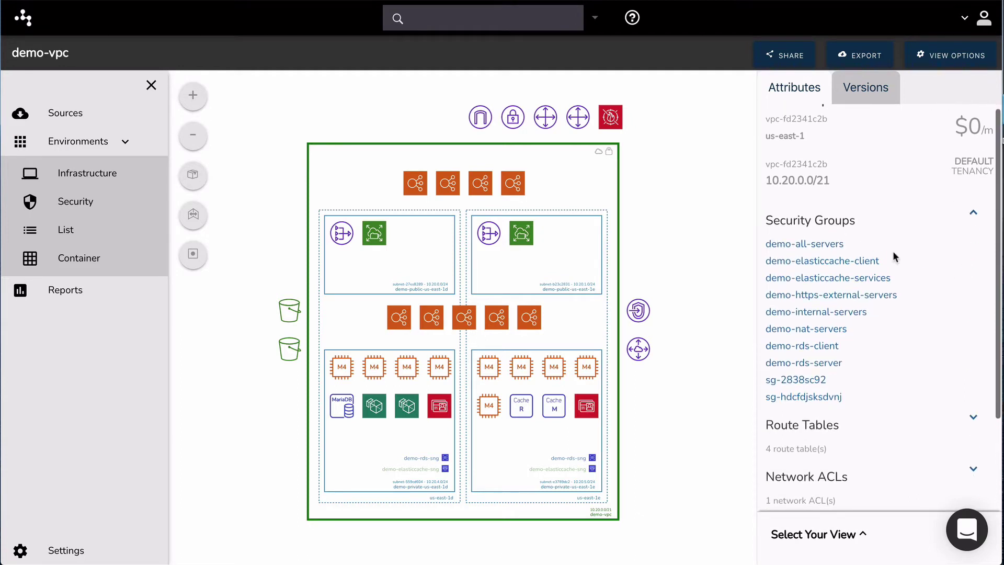
scroll(910, 247, up, 1)
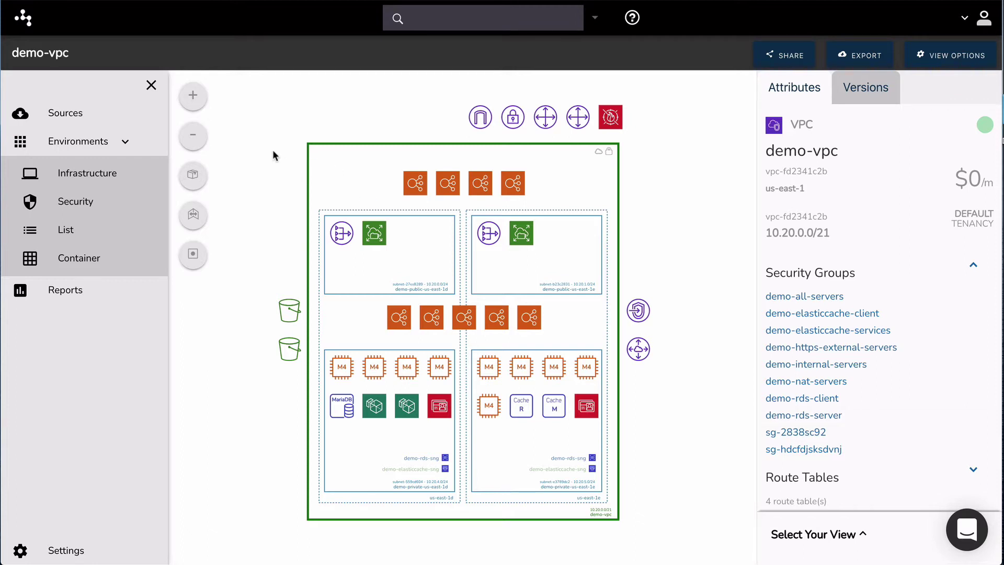
Collapse the navigation sidebar, then zoom the diagram in two steps and back out two.
click(151, 85)
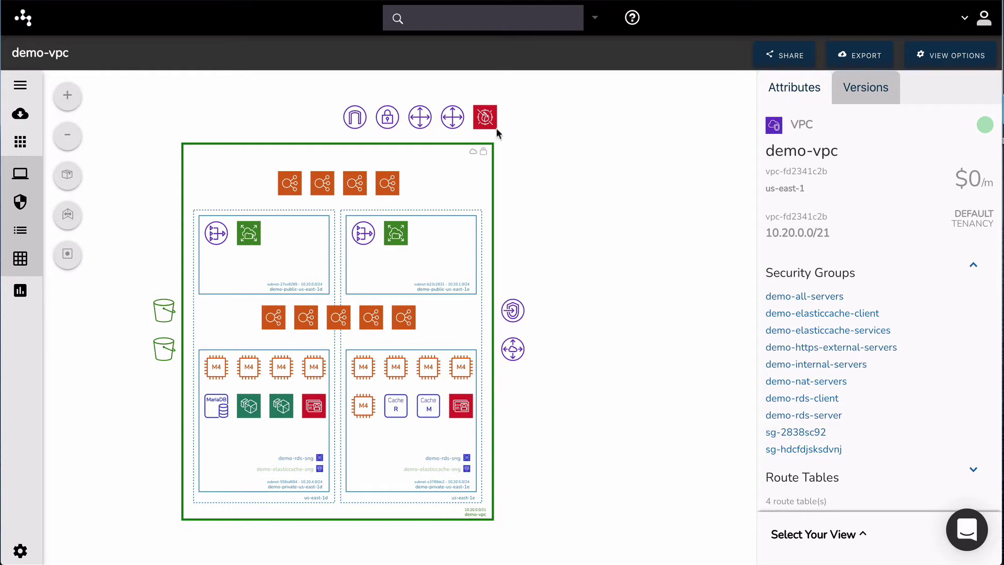
click(67, 96)
click(68, 96)
click(68, 136)
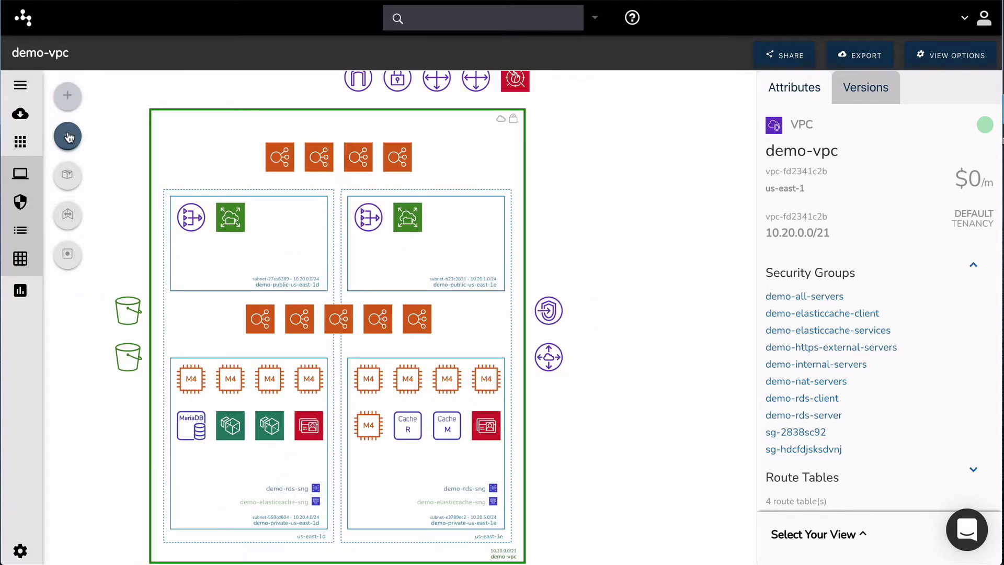
click(68, 136)
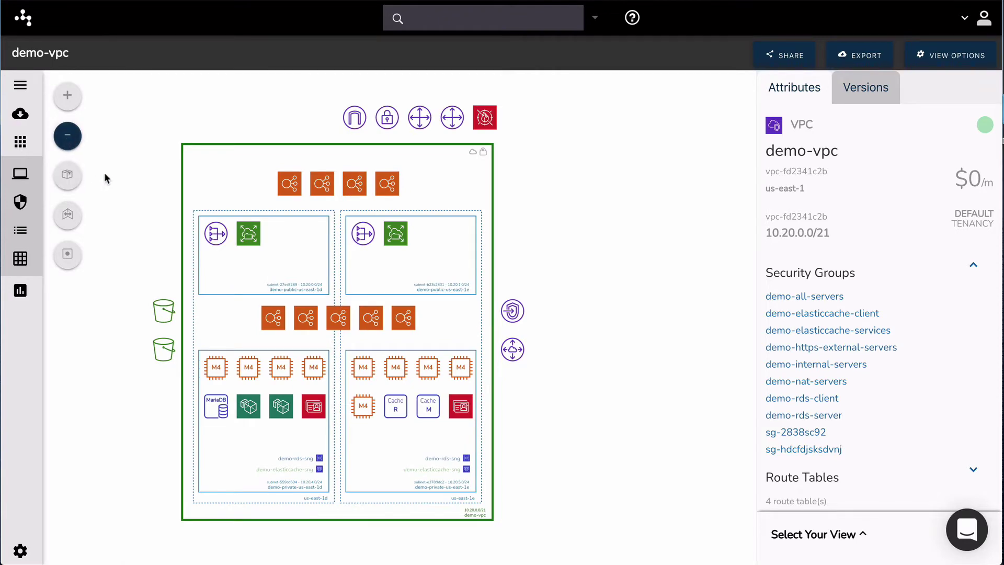
Preview the isometric and auto-rotating 3-D views, reset the camera, and return to 2-D.
click(69, 215)
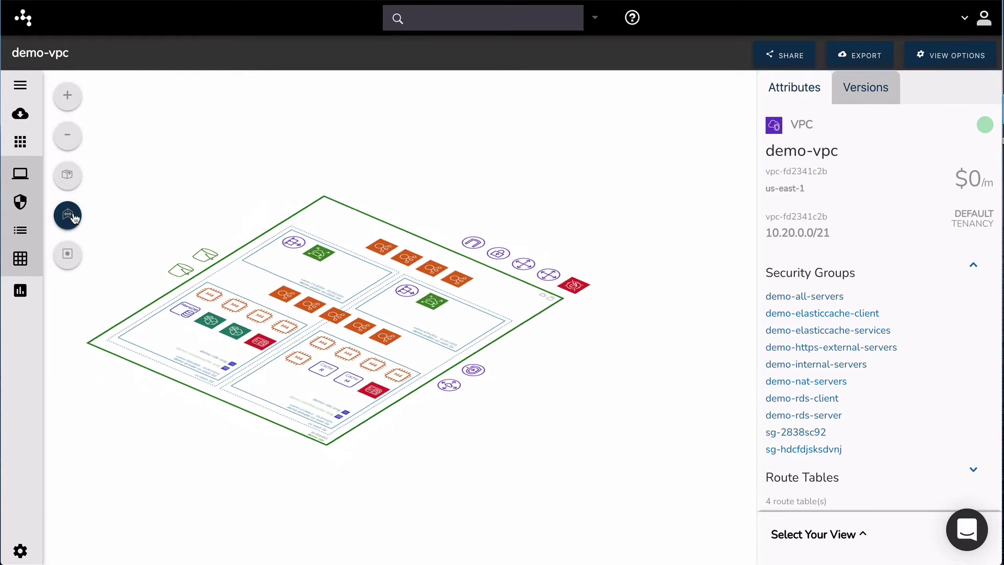
click(73, 217)
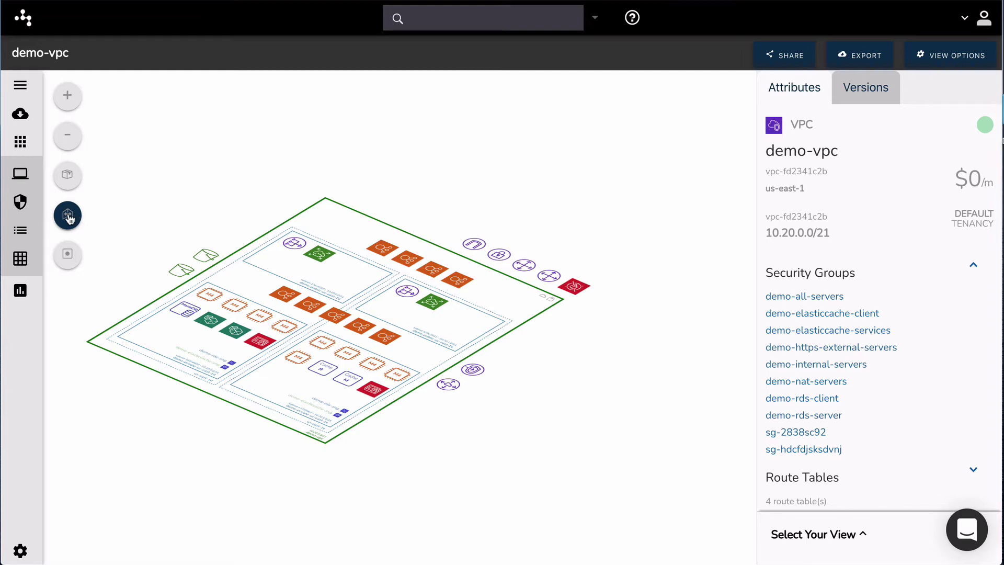
click(78, 178)
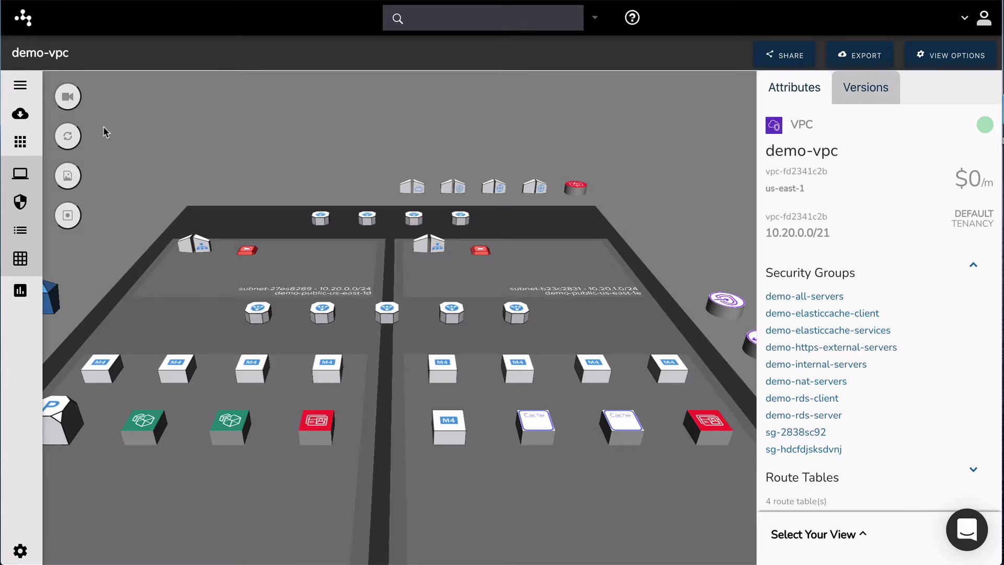
click(69, 140)
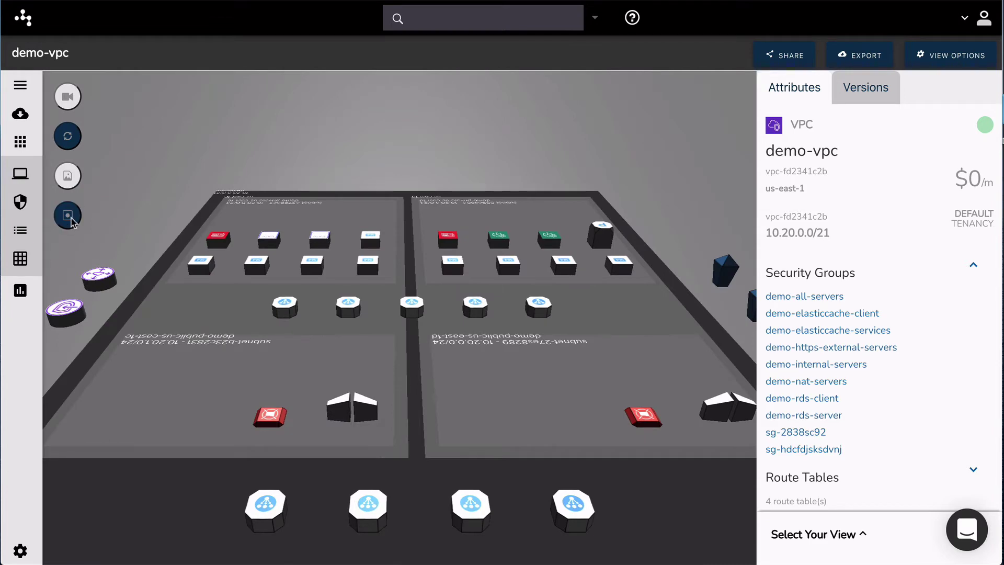
click(71, 221)
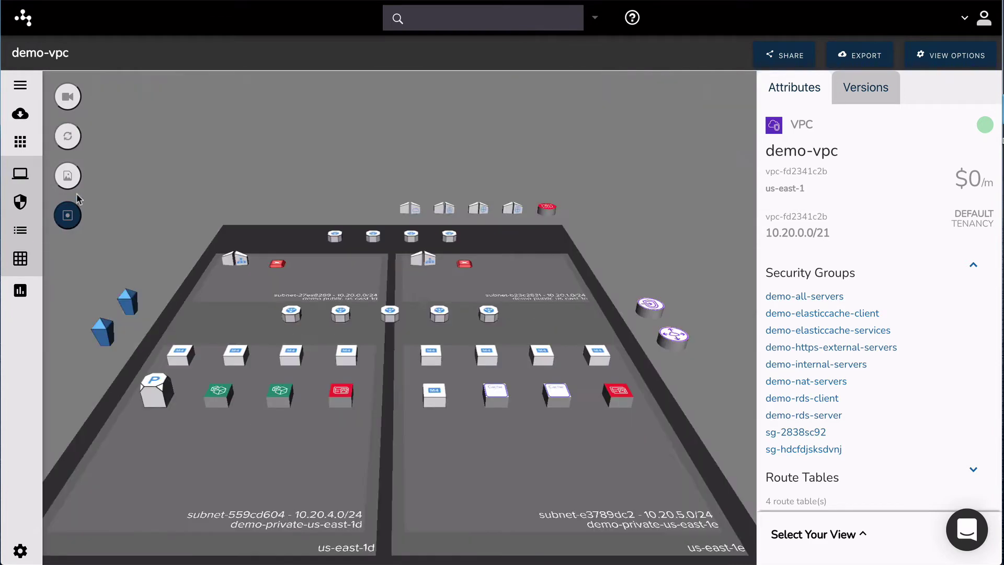
click(67, 177)
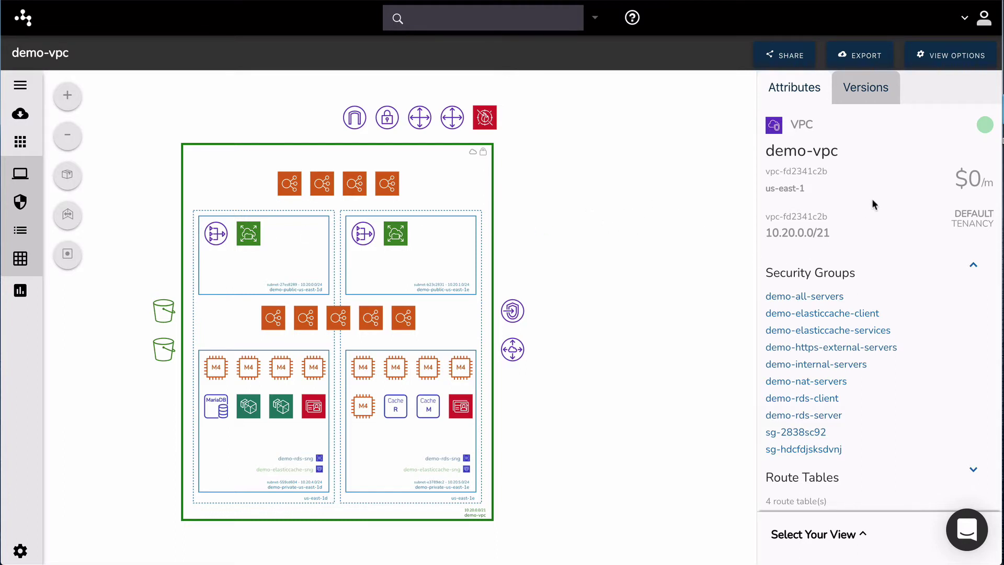
Show the environment overview and expand the $1,934 monthly estimate: EC2 $792, Volume $428, Load Balancing $160.
scroll(871, 198, down, 3)
scroll(872, 199, up, 3)
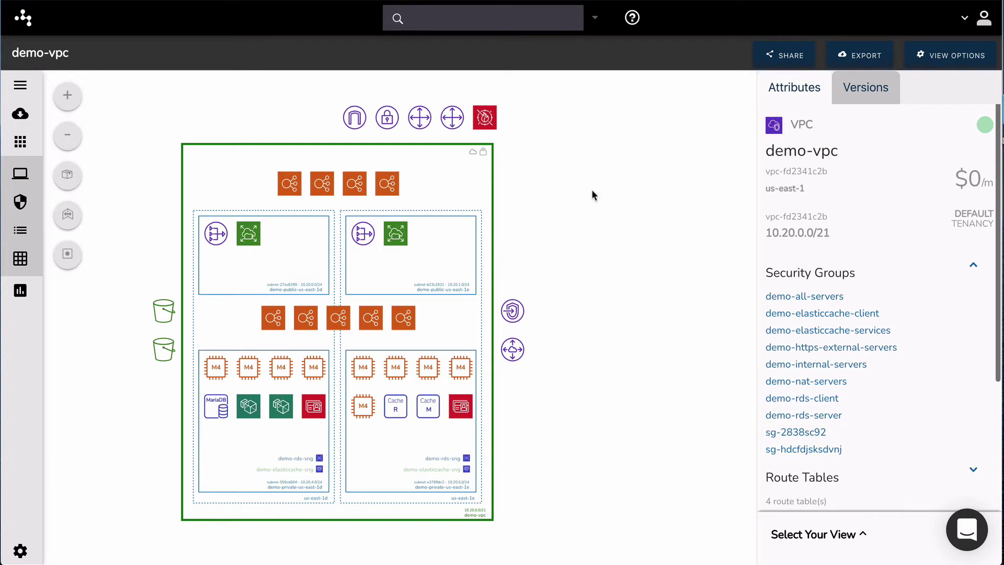
click(546, 159)
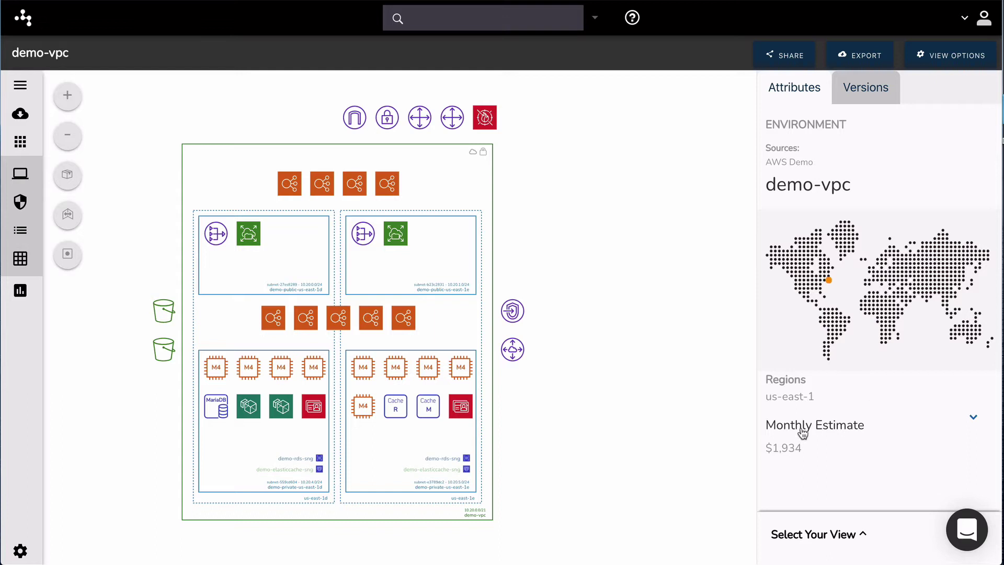
click(977, 420)
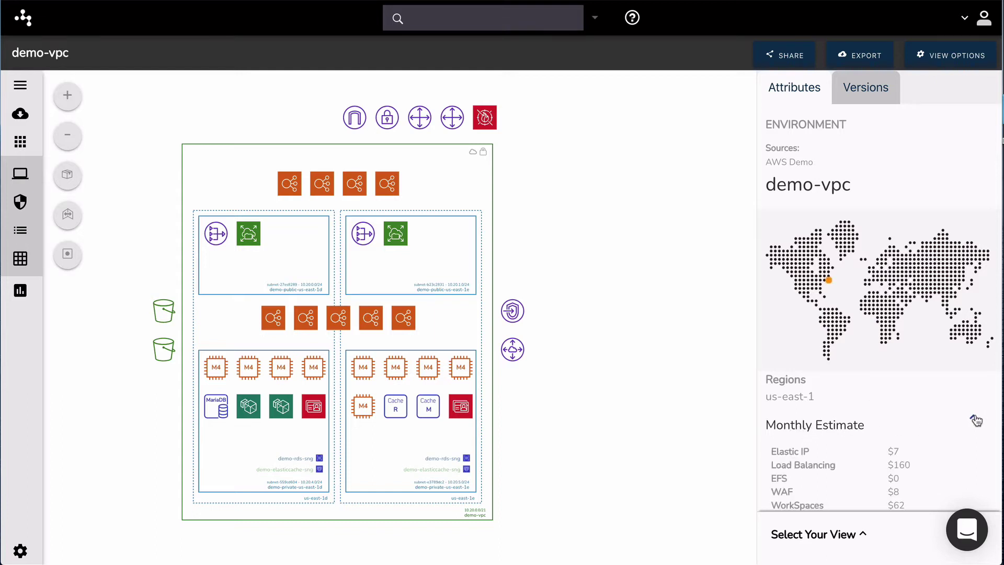
scroll(935, 433, down, 3)
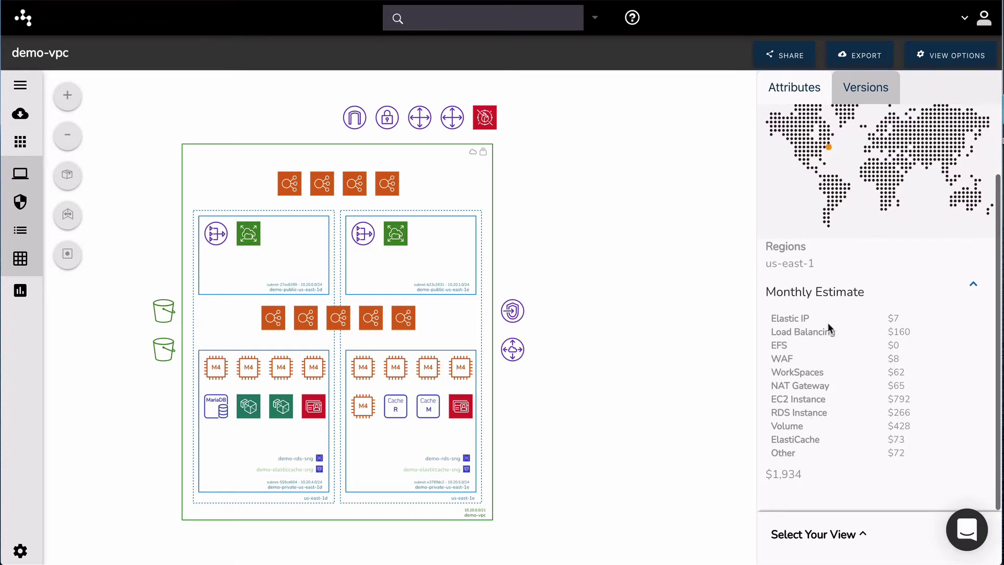
scroll(863, 324, up, 3)
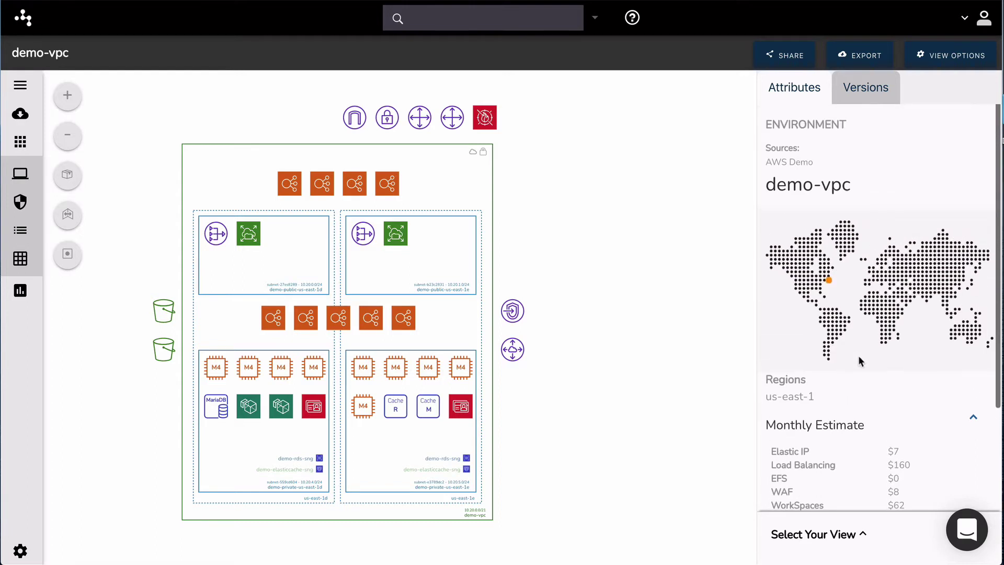
click(872, 91)
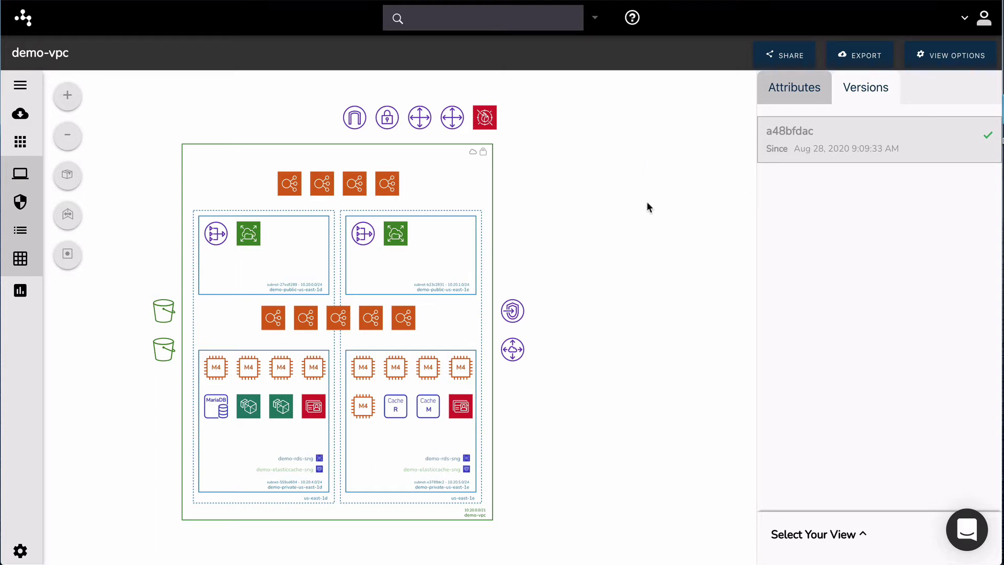
scroll(664, 241, down, 1)
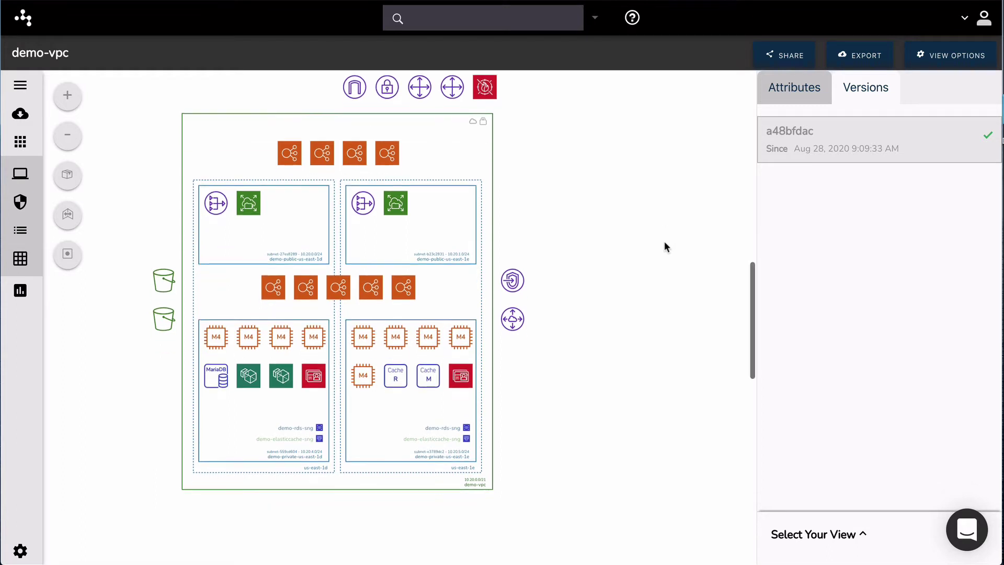
scroll(664, 241, up, 3)
scroll(676, 237, down, 3)
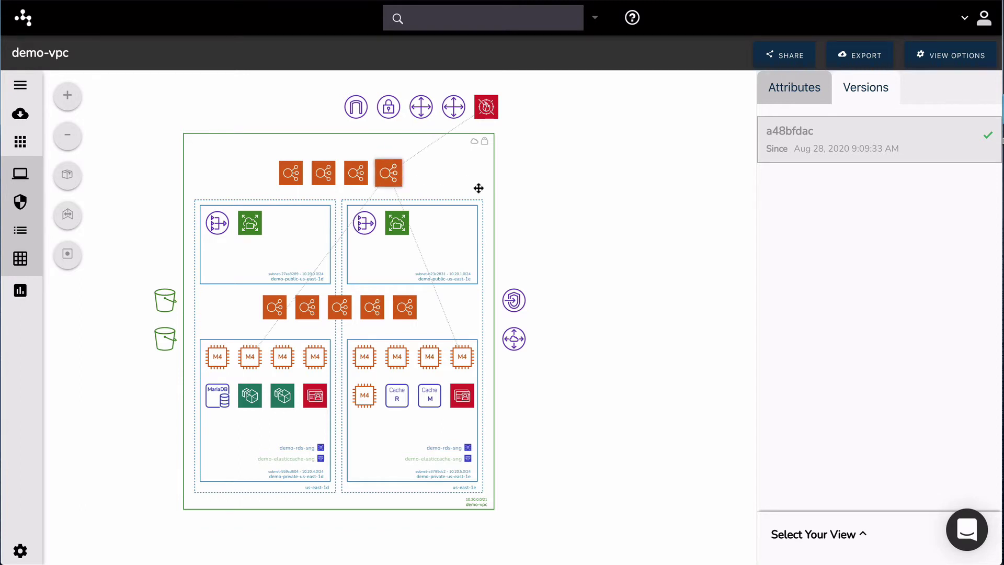
Show the demo-alb load balancer's attributes ($16/month, us-east-1d/1e) and expand Select Your View.
click(391, 184)
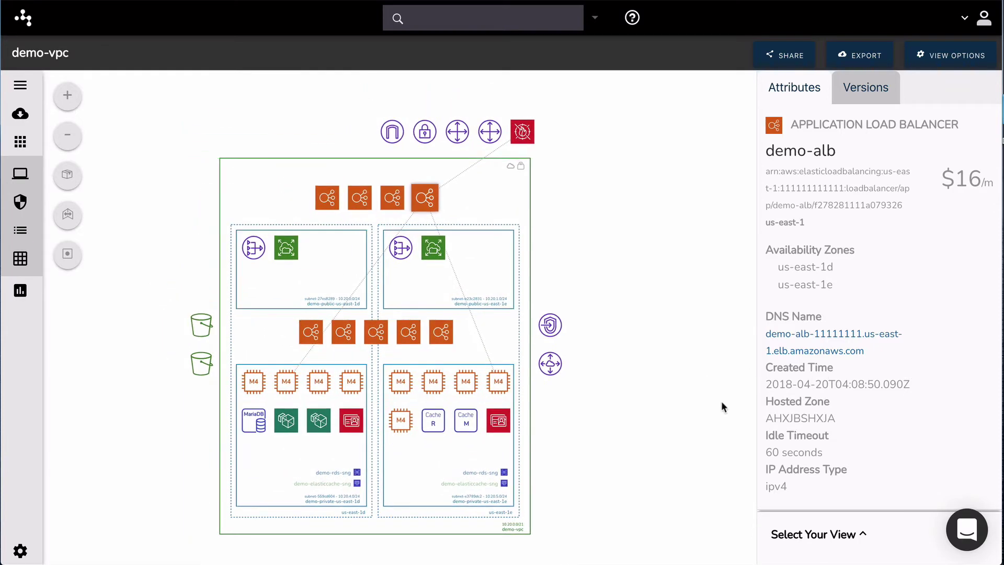
click(864, 535)
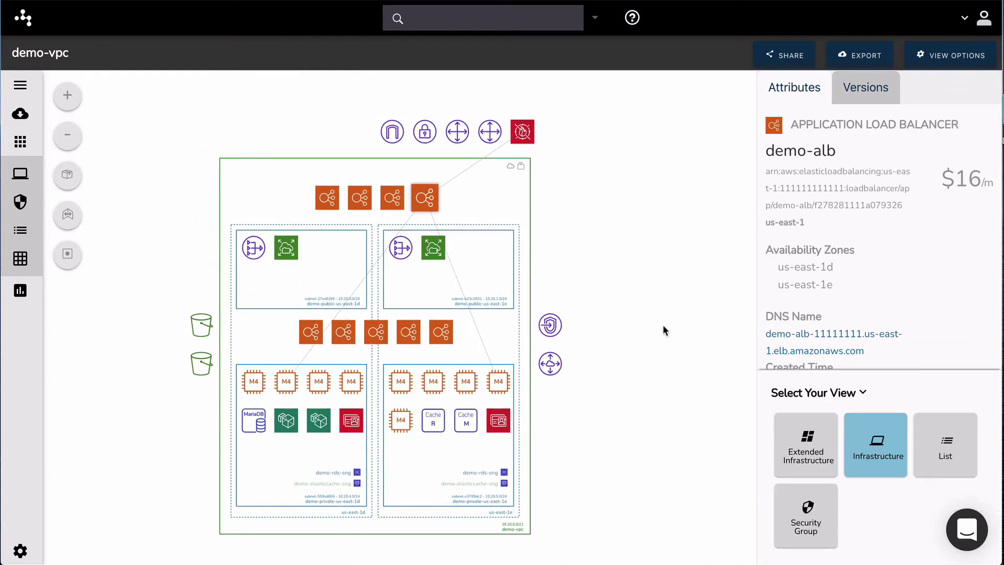
scroll(661, 325, down, 2)
scroll(658, 322, up, 2)
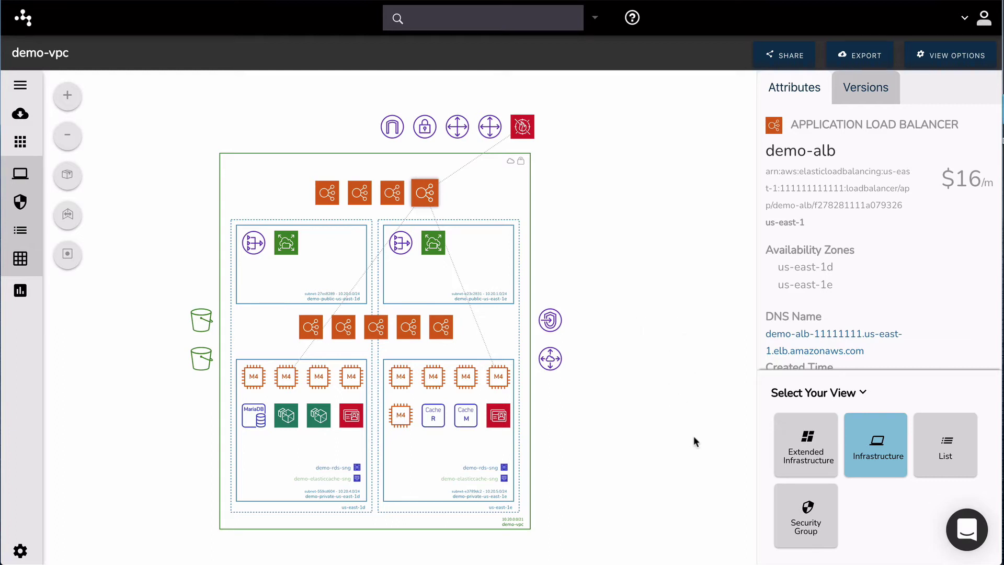
Switch to the Extended Infrastructure view, zoom in and out, then fit the whole VPC.
click(806, 445)
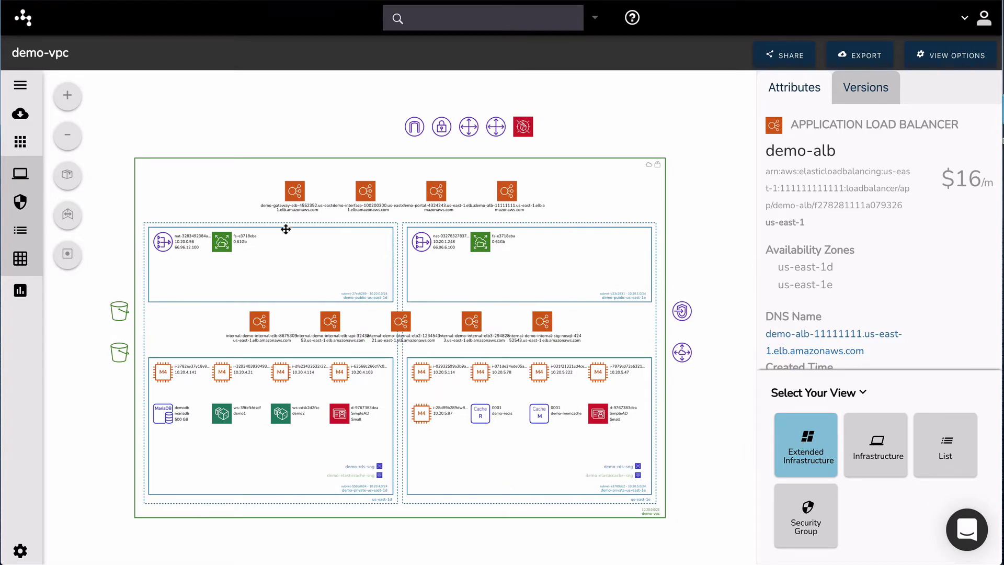
click(67, 95)
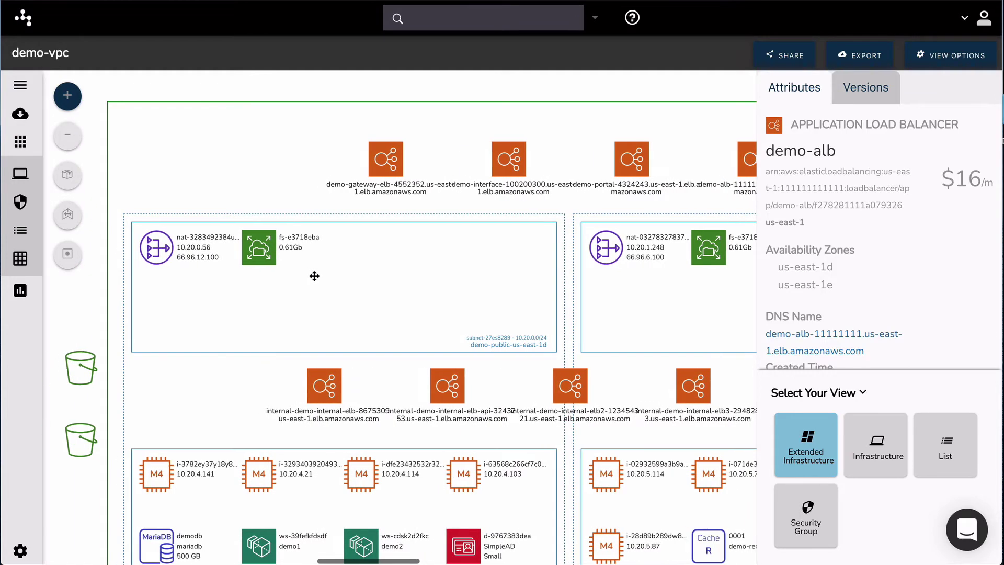
click(67, 135)
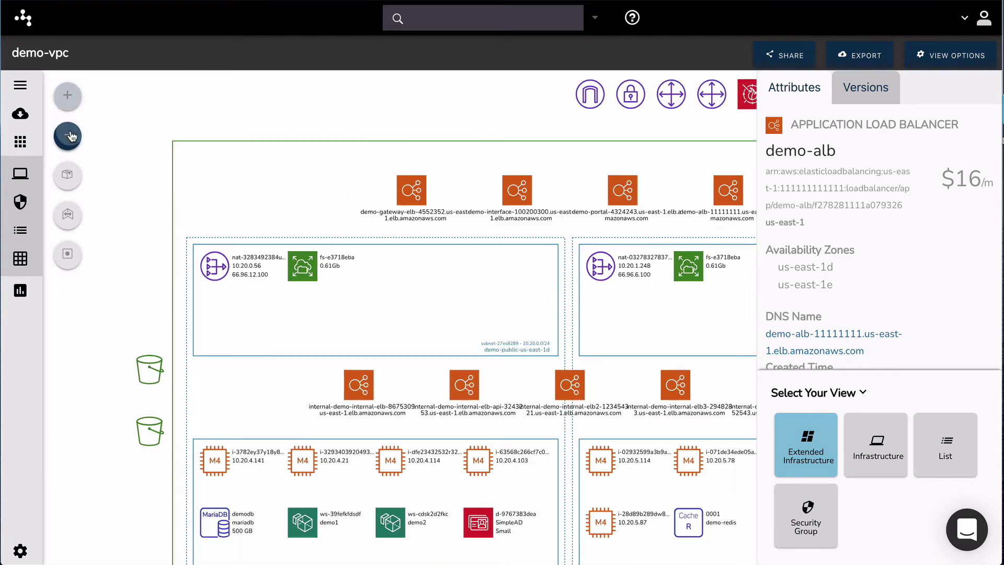
click(68, 256)
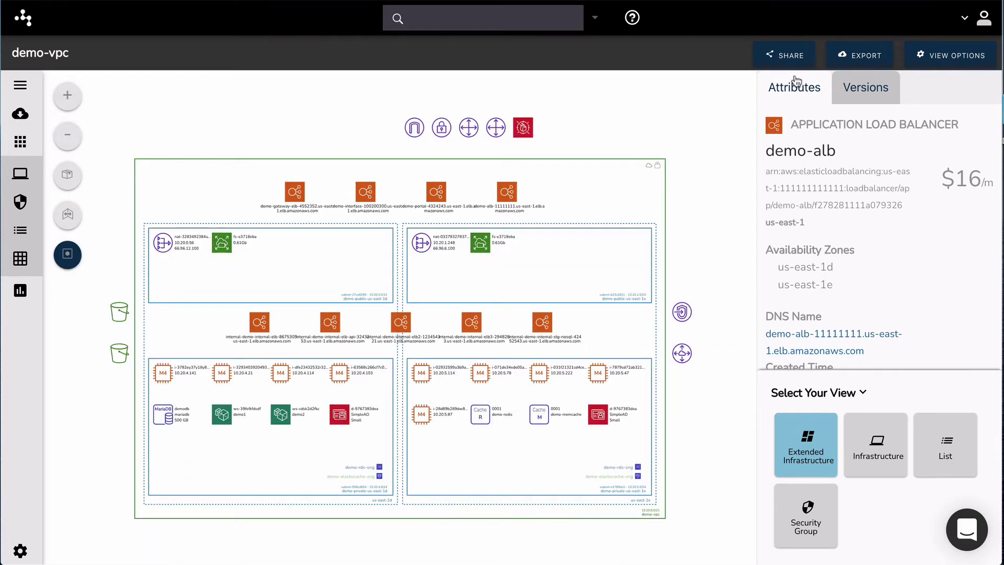
Return to the Infrastructure view, then toggle Display Names and Display Connections on and back off.
click(956, 61)
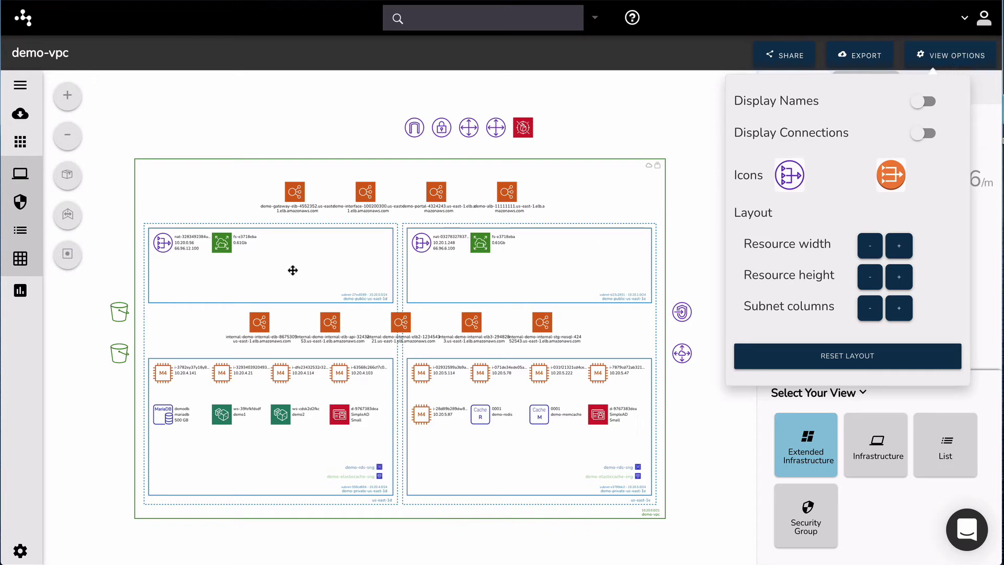
click(883, 442)
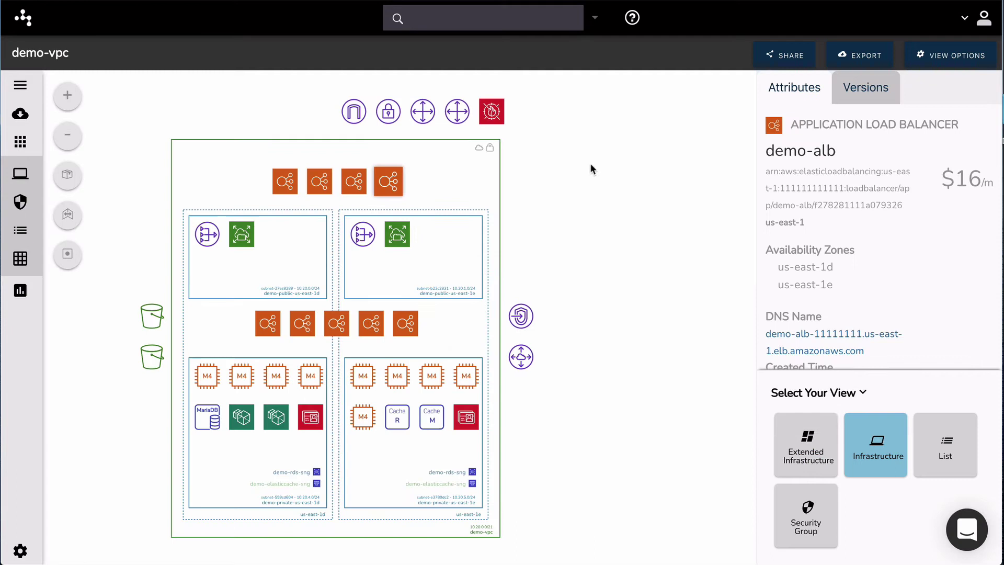
click(935, 56)
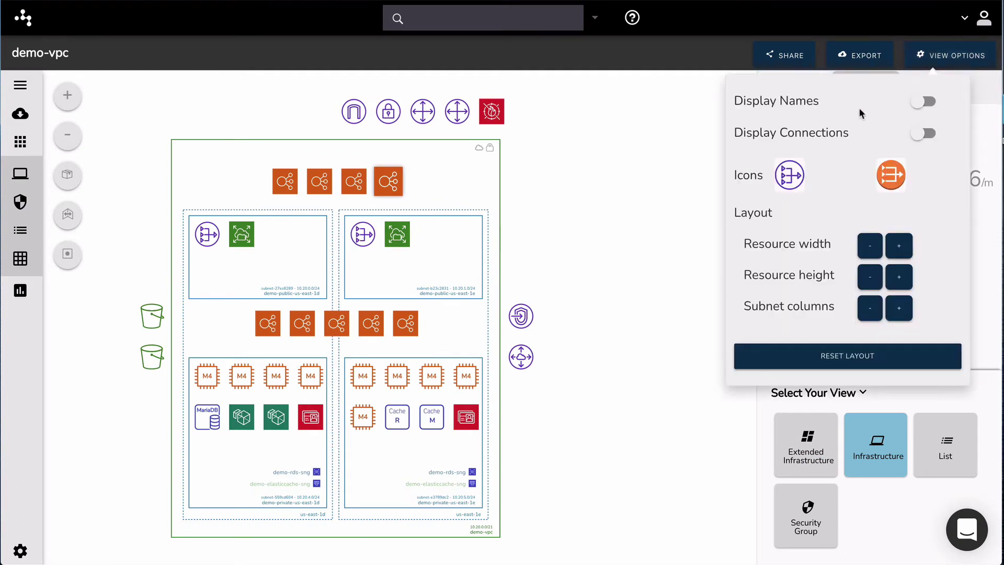
click(924, 102)
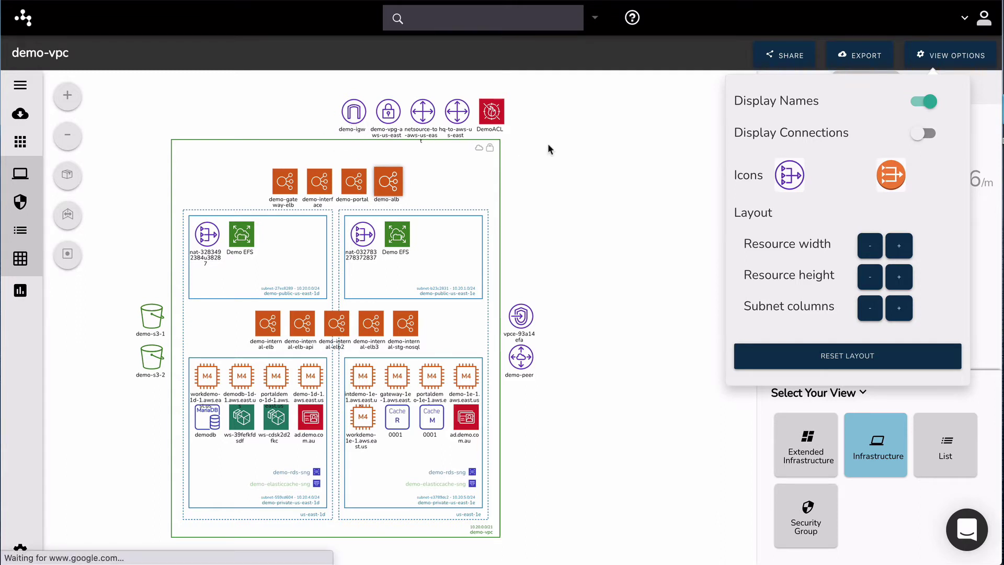
click(924, 102)
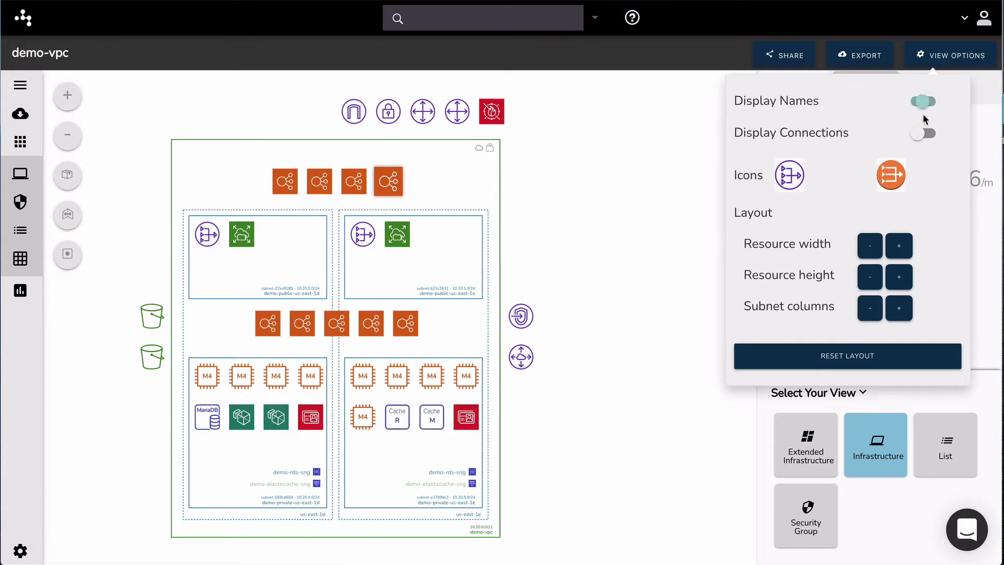
click(930, 135)
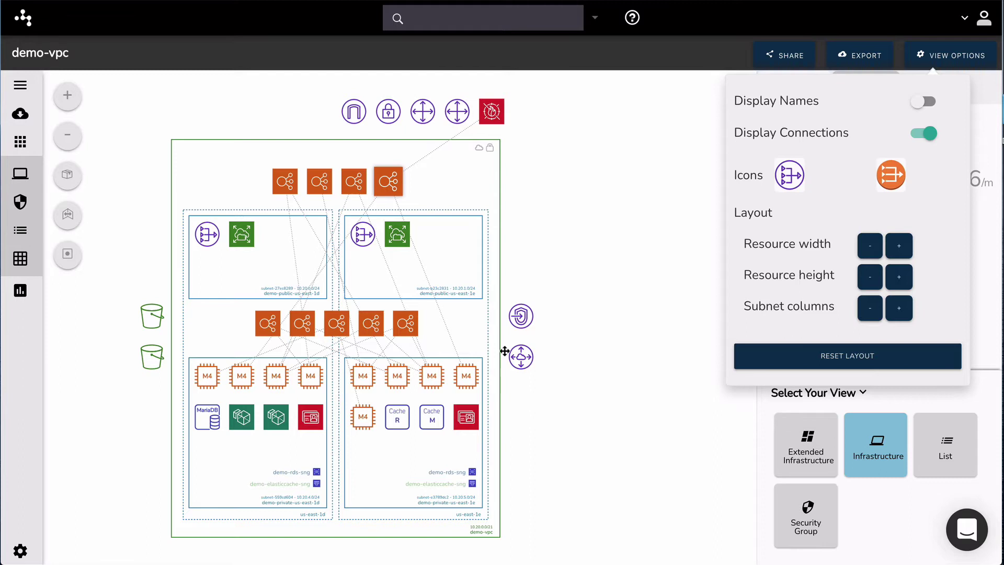
click(919, 137)
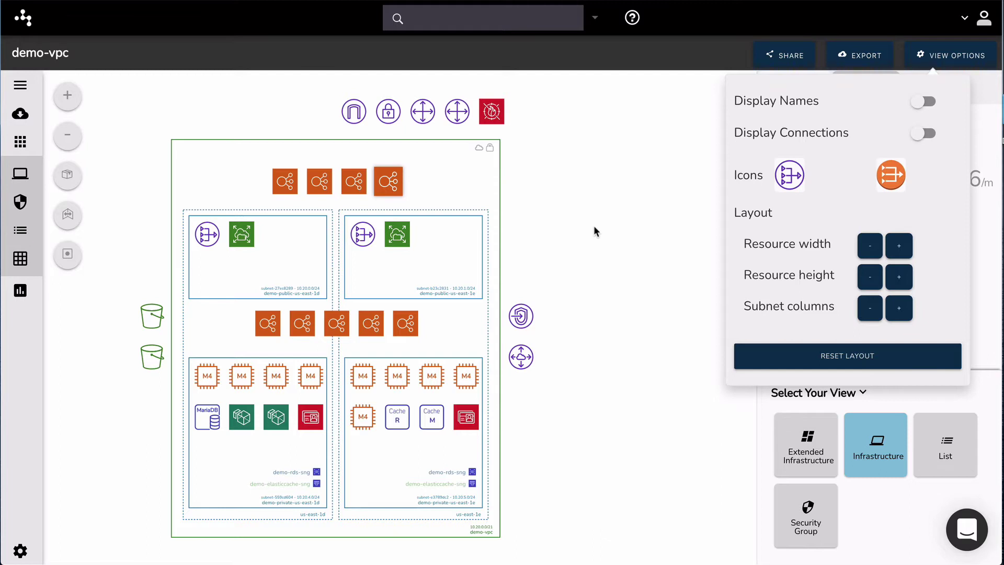
Turn resource names back on and widen the diagram's resources four steps.
click(909, 107)
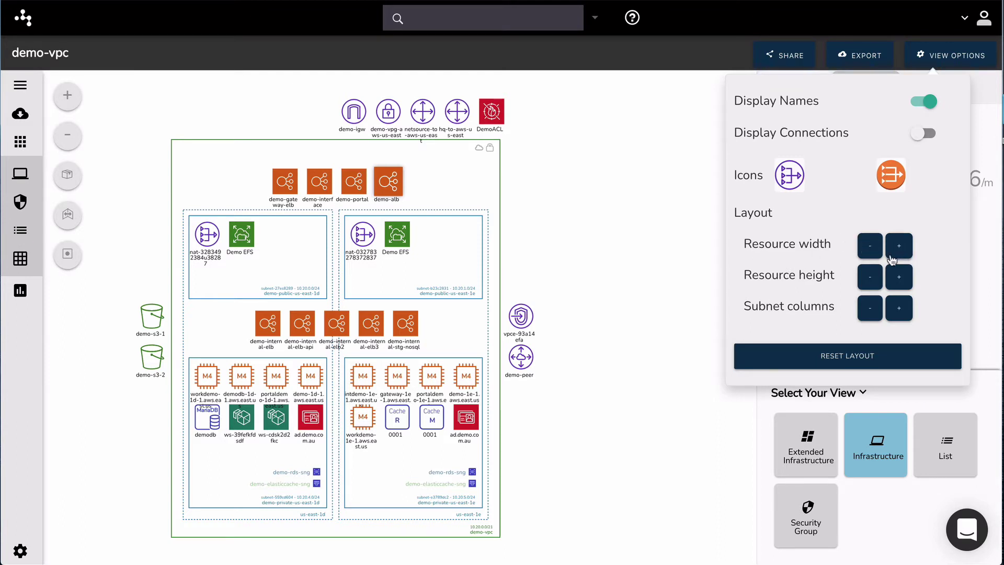
click(905, 252)
click(905, 252)
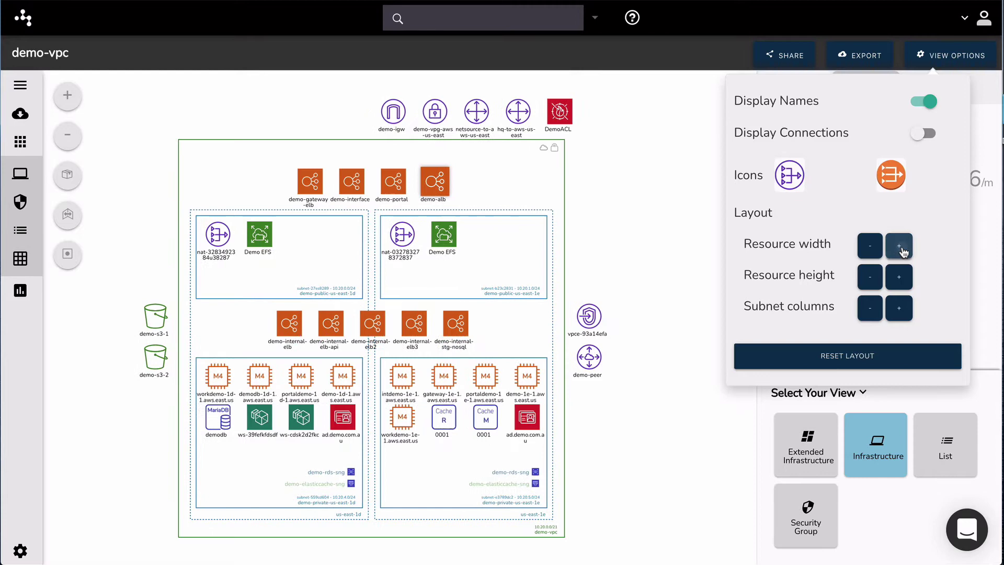
click(905, 252)
click(904, 252)
scroll(596, 306, right, 3)
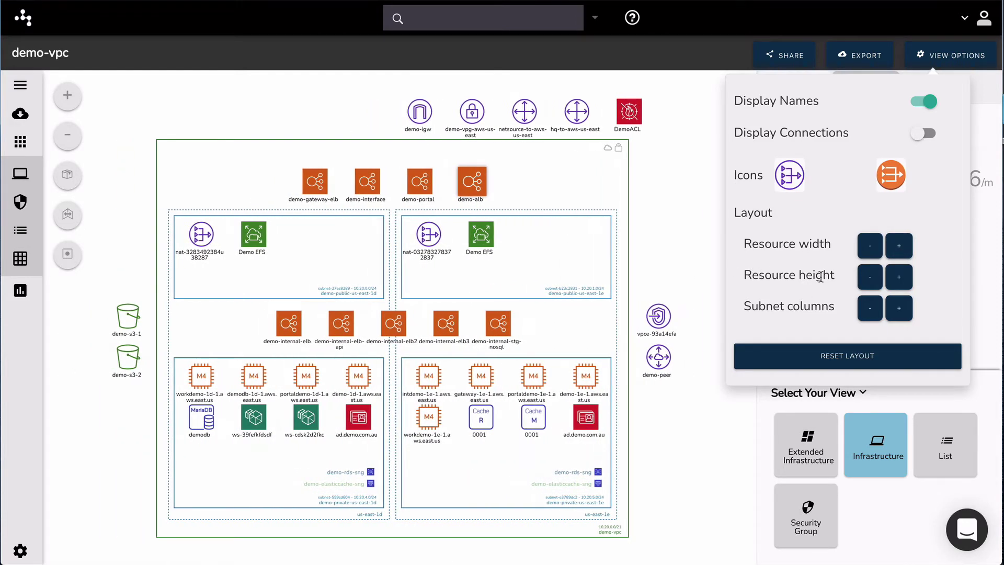
Make resources five steps taller, then try five subnet columns before returning to four.
click(899, 277)
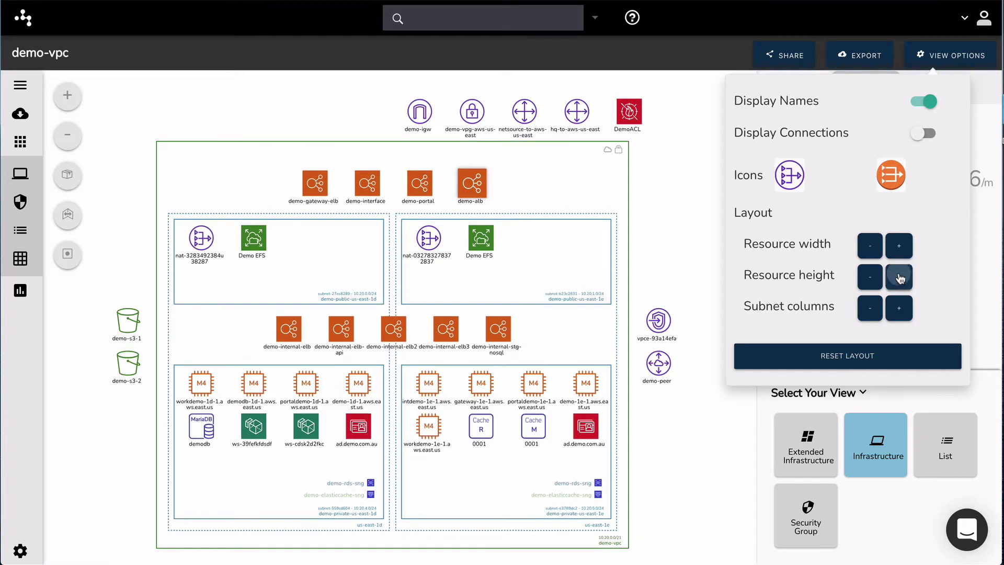
click(900, 278)
click(899, 278)
click(899, 278)
click(899, 277)
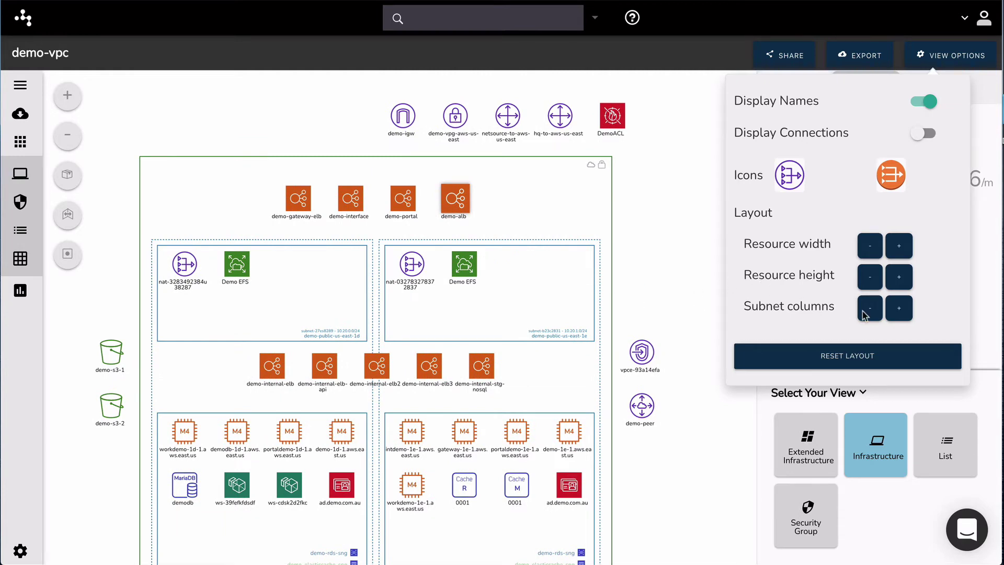
click(898, 308)
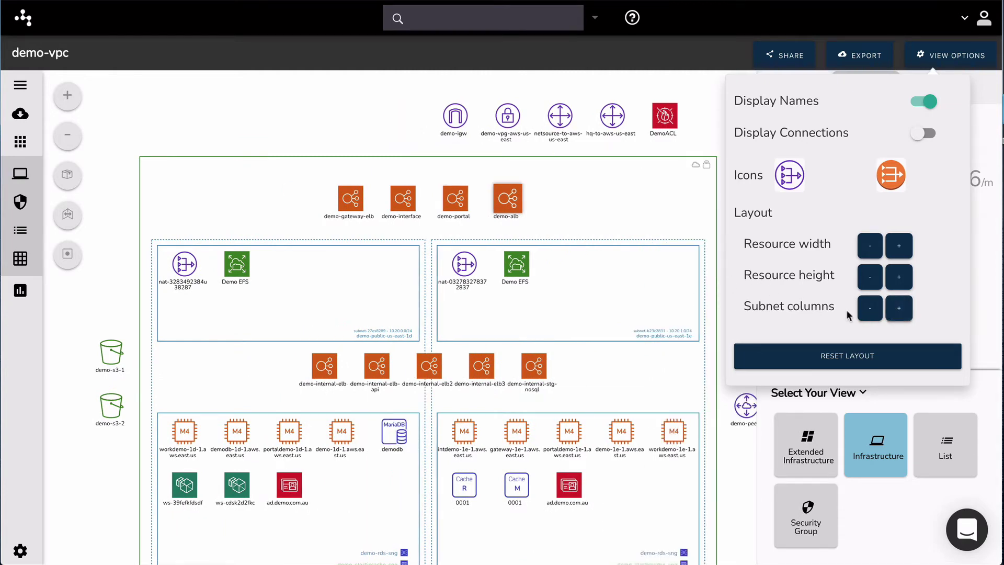
click(867, 310)
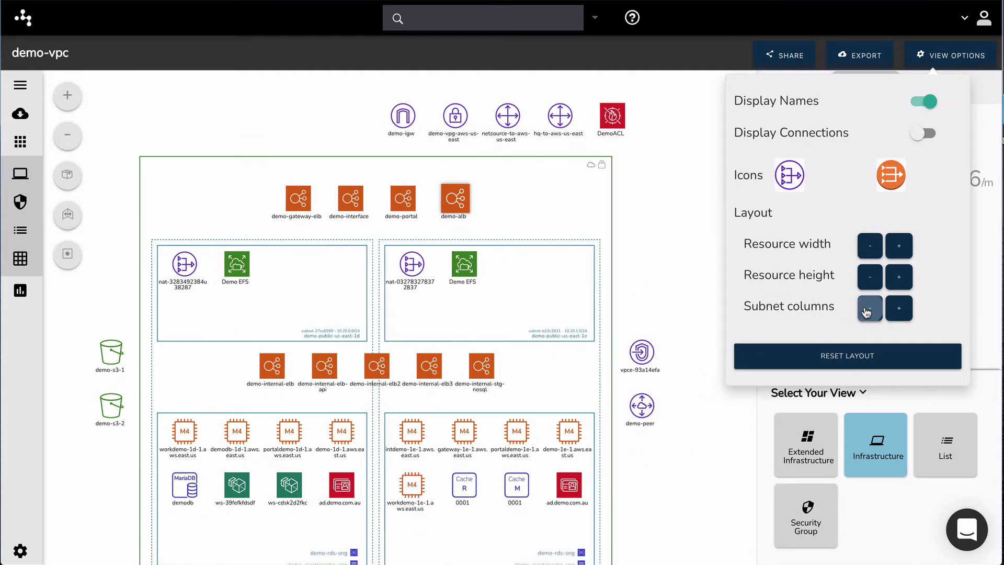
click(895, 179)
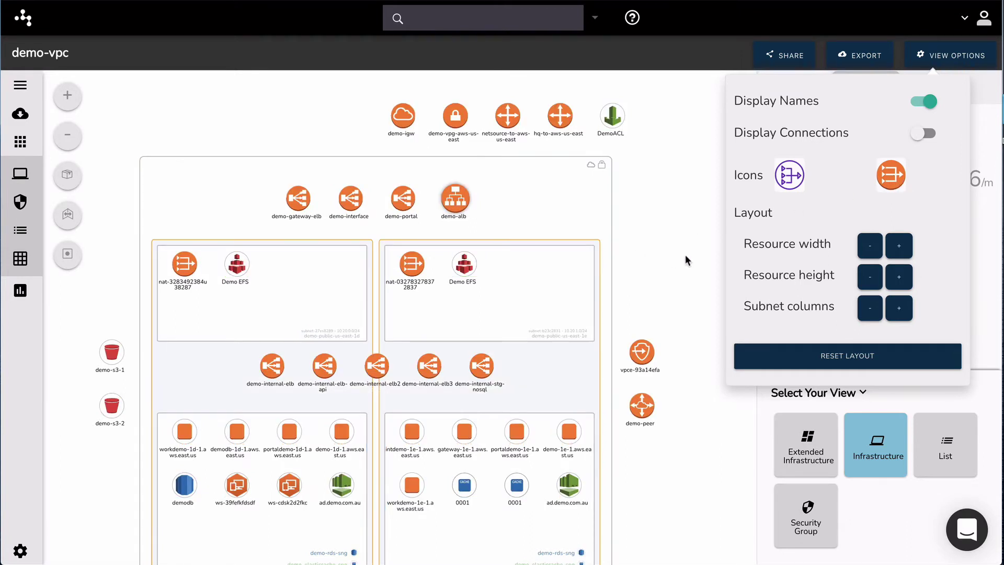
scroll(683, 265, down, 1)
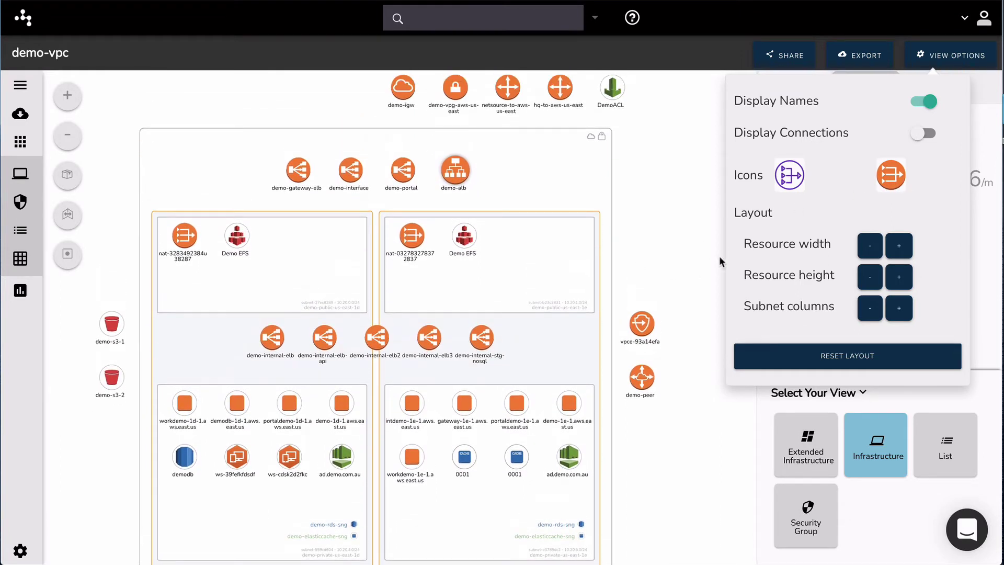
click(785, 184)
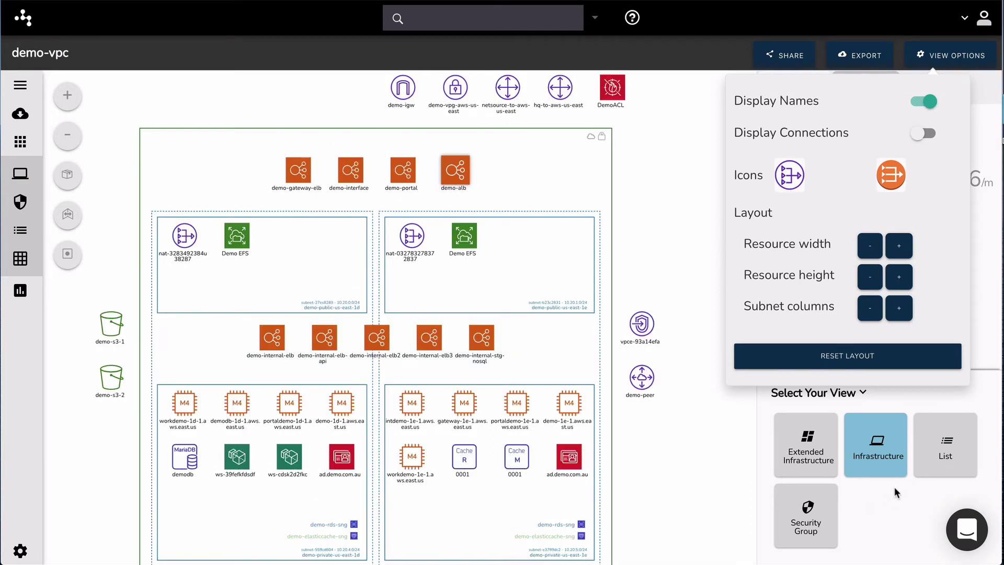
Switch to List view and scroll through demo-vpc's resources and monthly costs, from CacheNode 0001 onward.
click(947, 454)
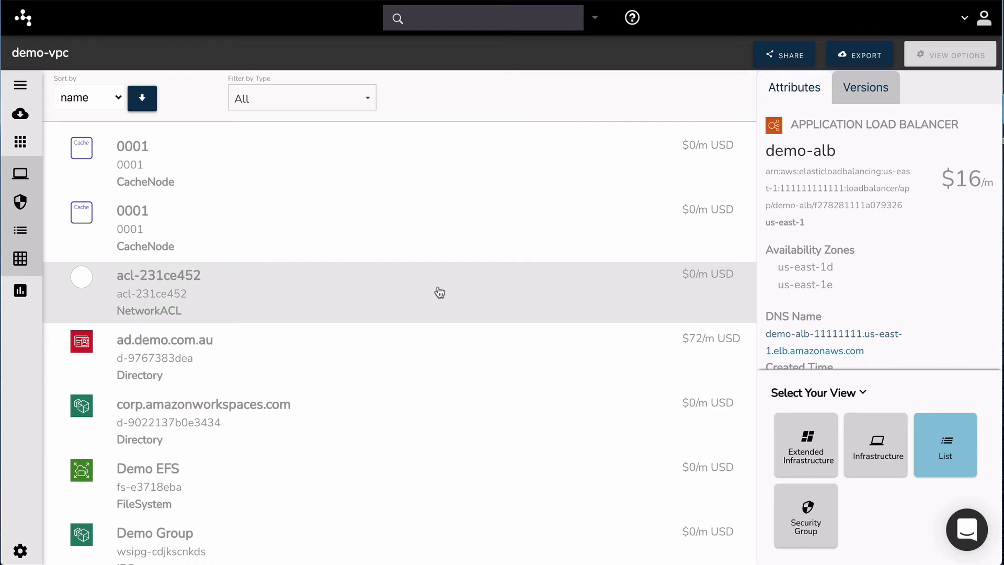
scroll(438, 291, down, 9)
scroll(439, 292, down, 10)
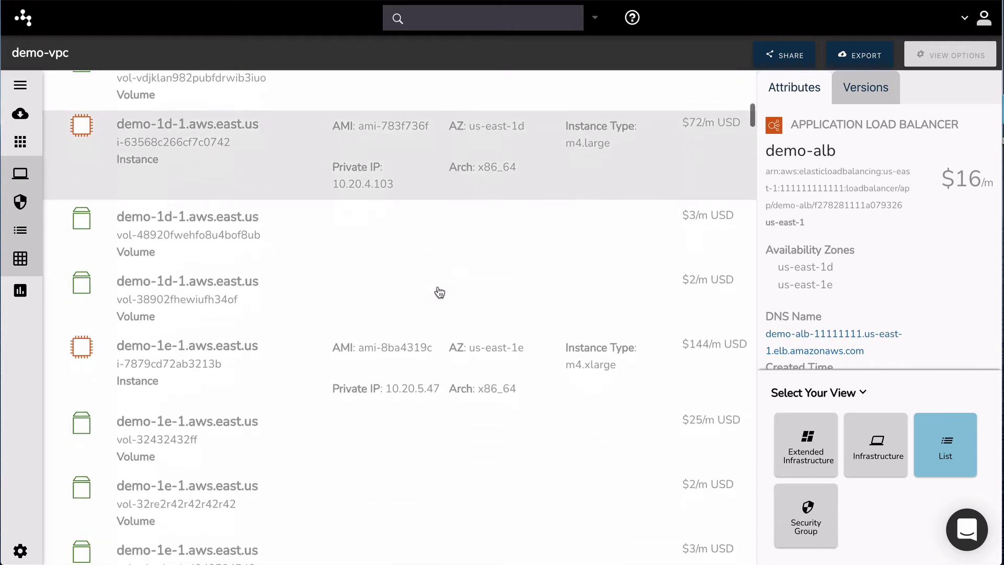
scroll(438, 291, down, 1)
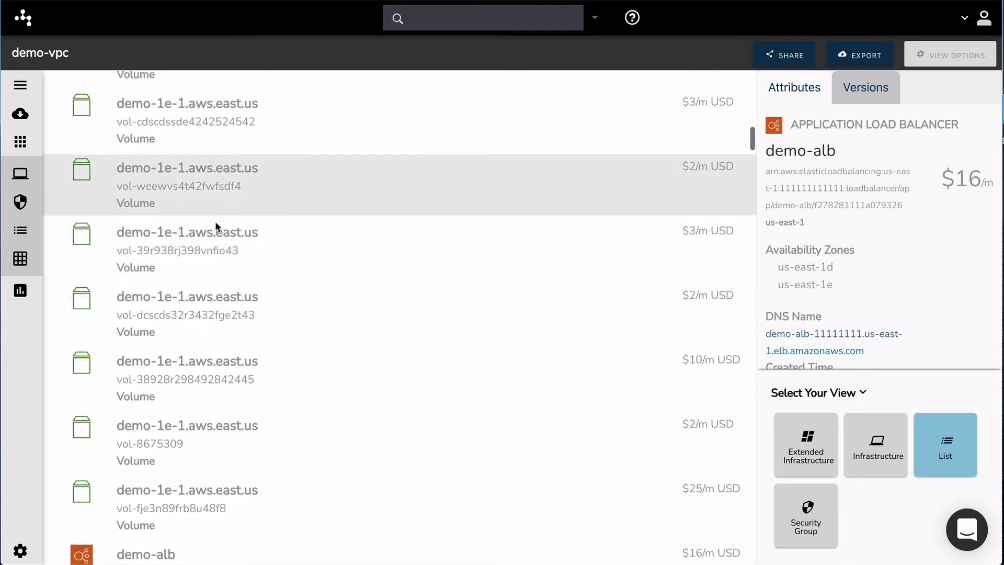
scroll(399, 347, down, 15)
scroll(400, 349, down, 3)
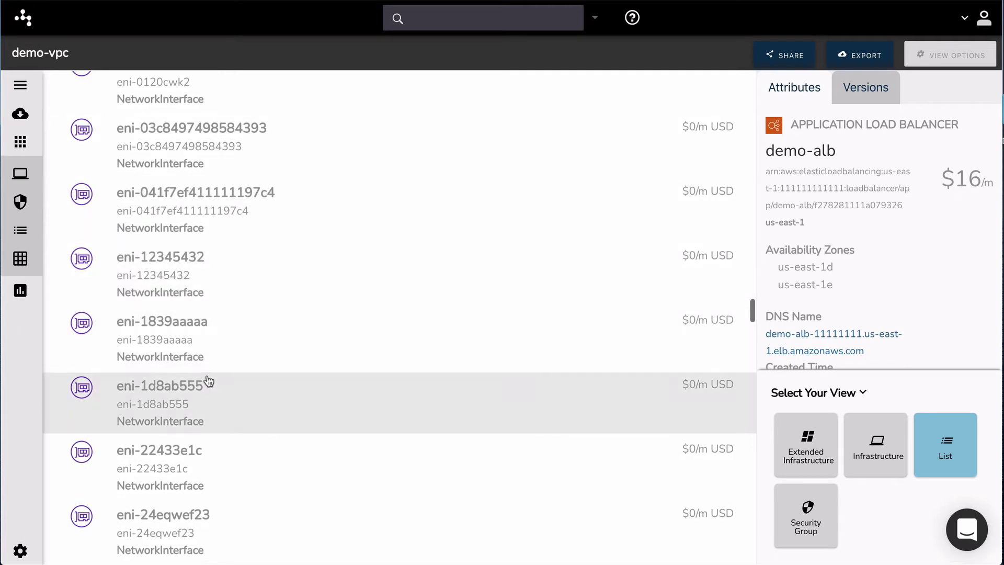
scroll(206, 381, down, 15)
scroll(293, 394, down, 9)
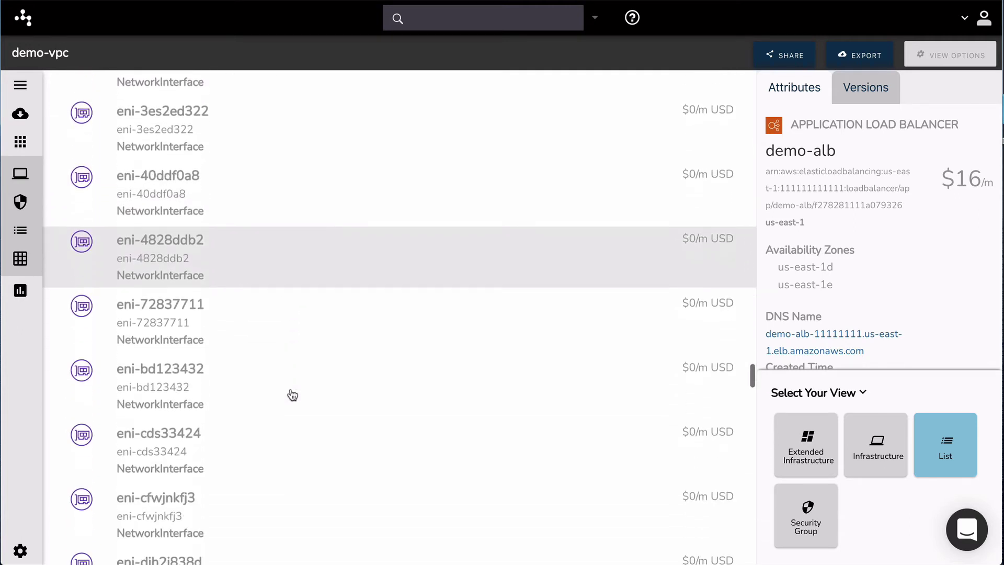
scroll(291, 395, down, 6)
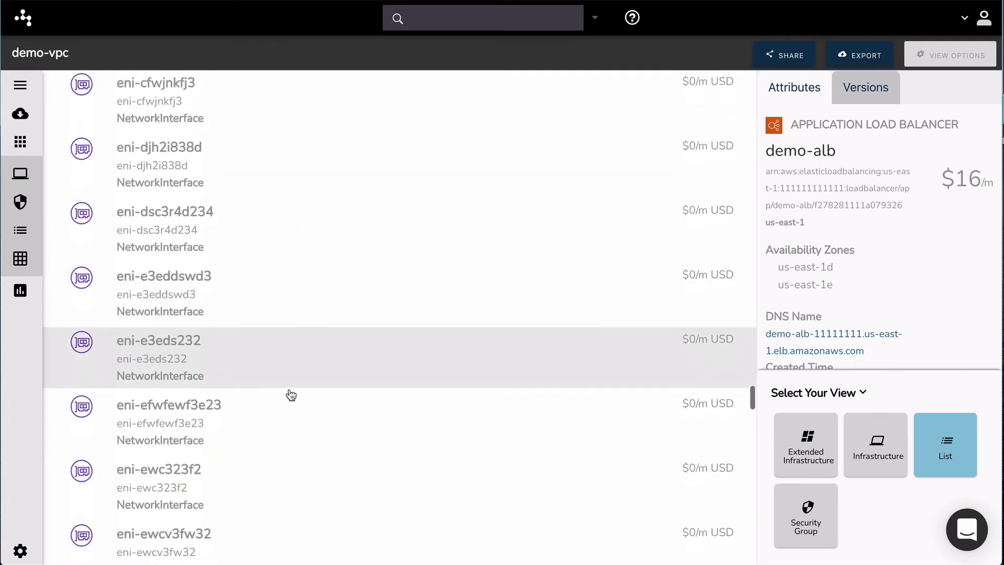
scroll(290, 394, up, 5)
scroll(291, 395, up, 11)
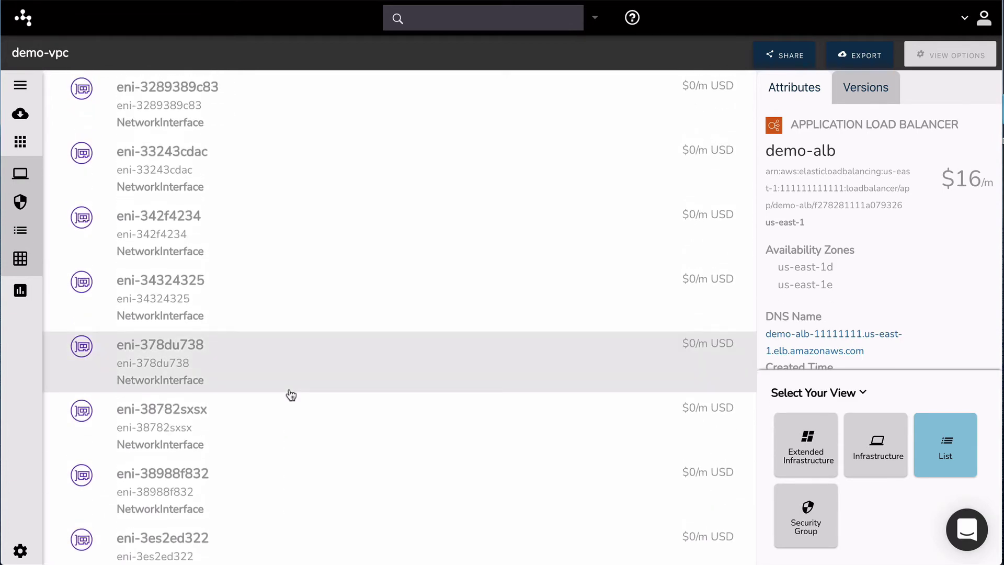
scroll(311, 369, up, 3)
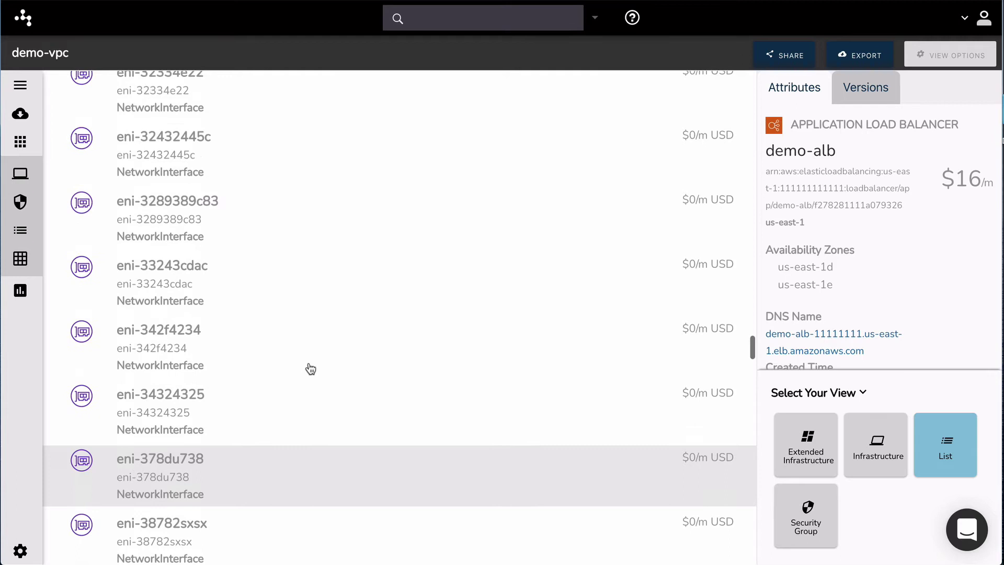
scroll(310, 369, up, 8)
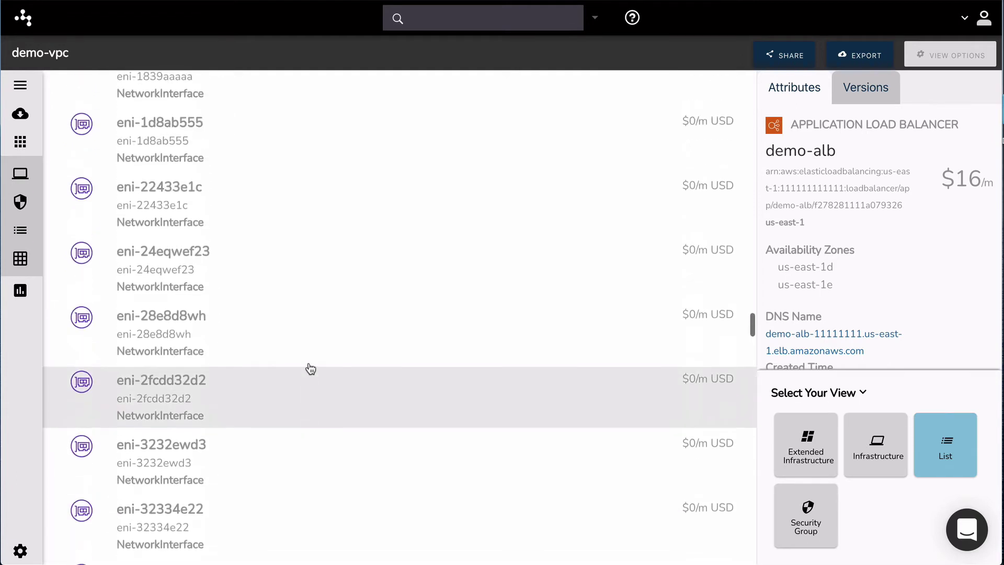
scroll(311, 369, up, 3)
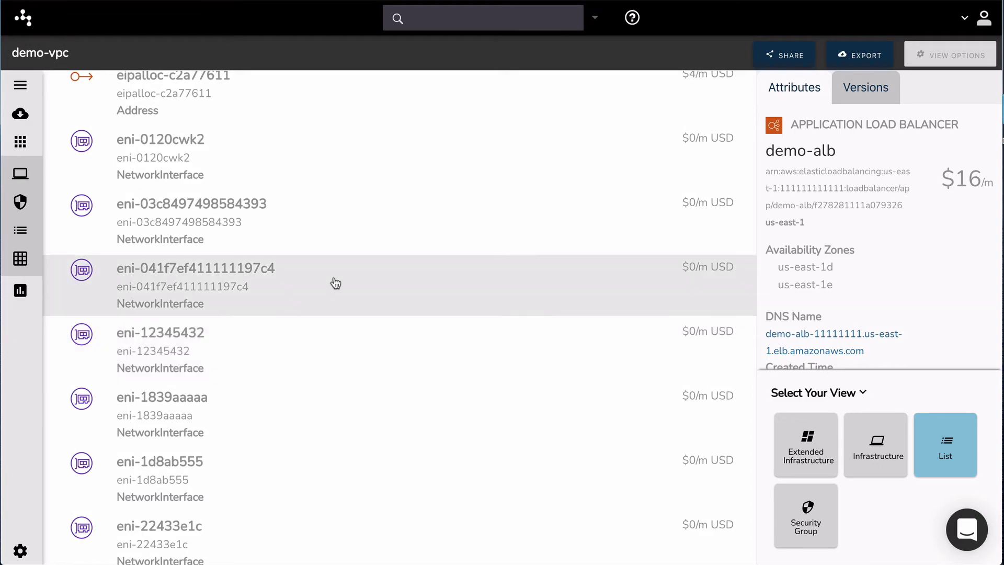
scroll(361, 275, up, 20)
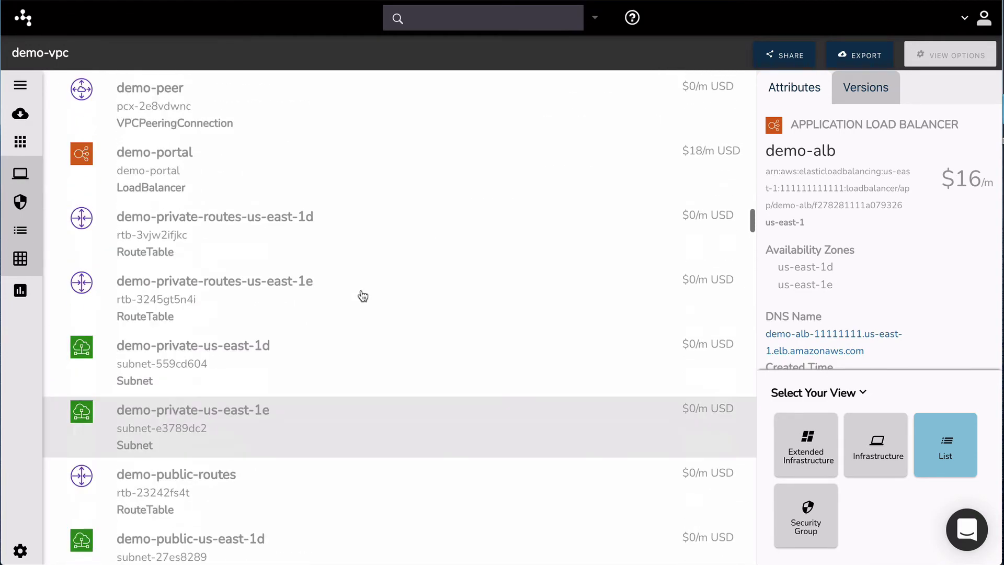
scroll(363, 295, up, 20)
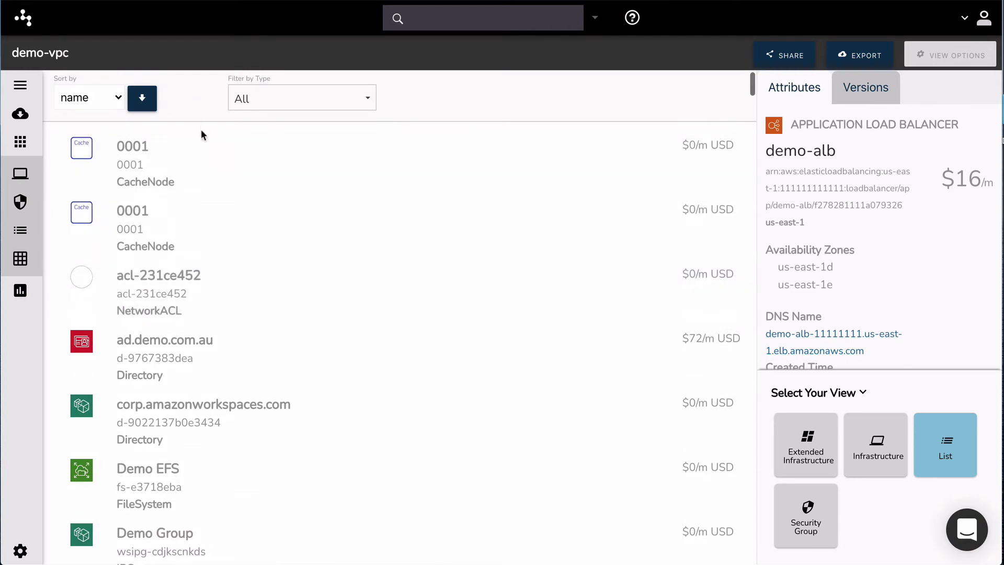
Sort the resource list by price, descending, so demodb at $266/month tops it.
click(118, 97)
click(100, 112)
click(148, 101)
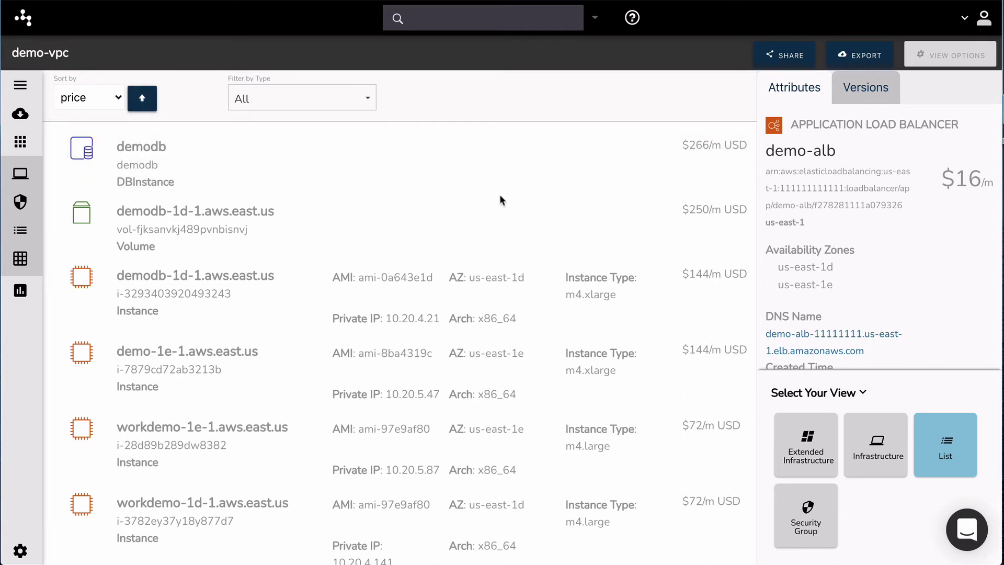
scroll(526, 198, down, 1)
scroll(526, 197, up, 1)
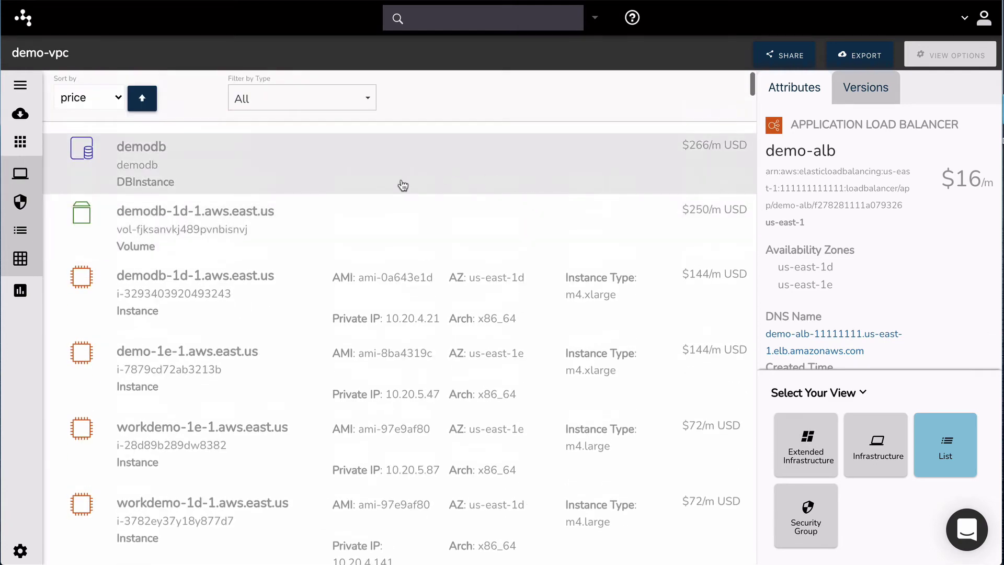
Scroll the price-sorted list, then view and dismiss the Export format choices.
scroll(426, 180, down, 3)
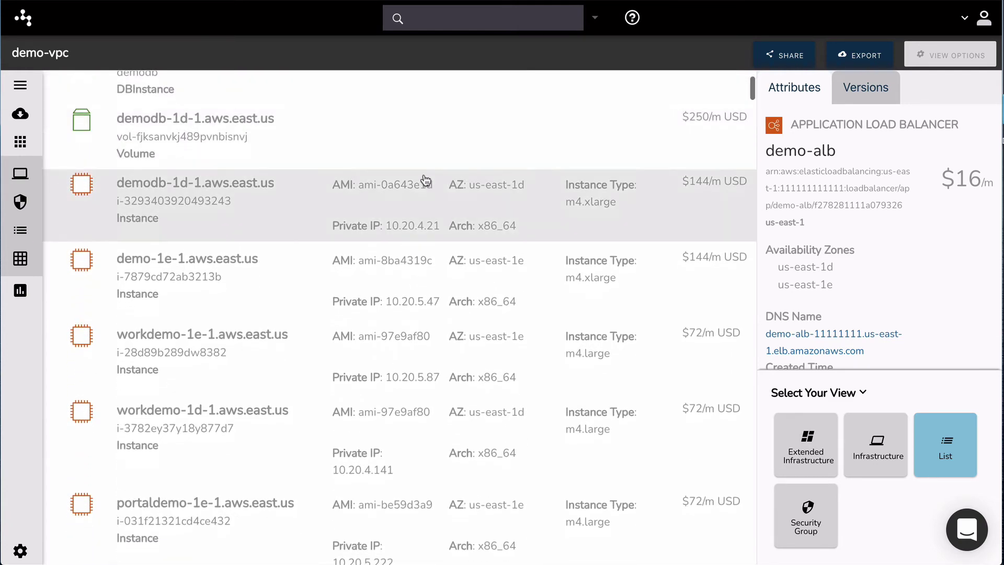
scroll(426, 180, down, 6)
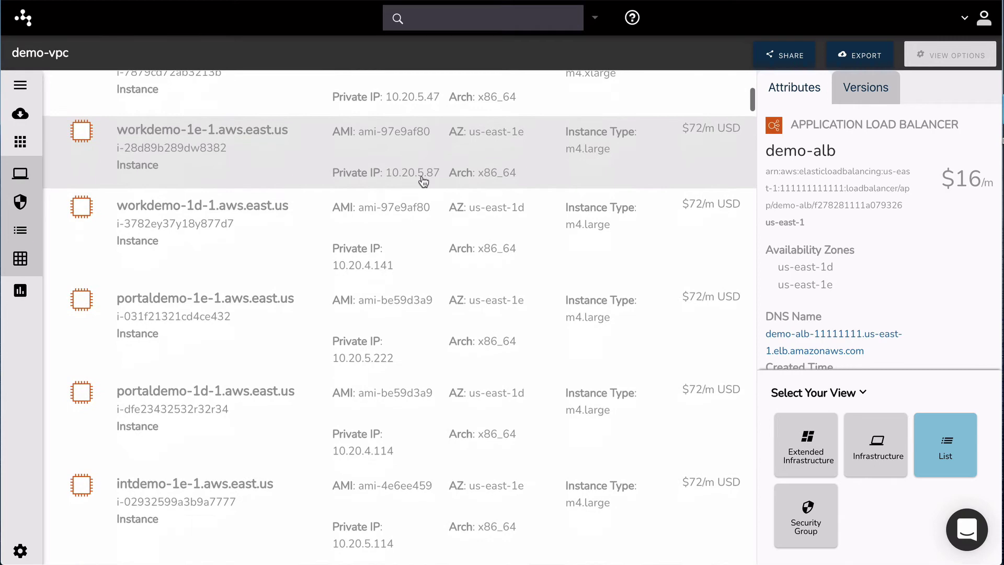
scroll(422, 182, down, 16)
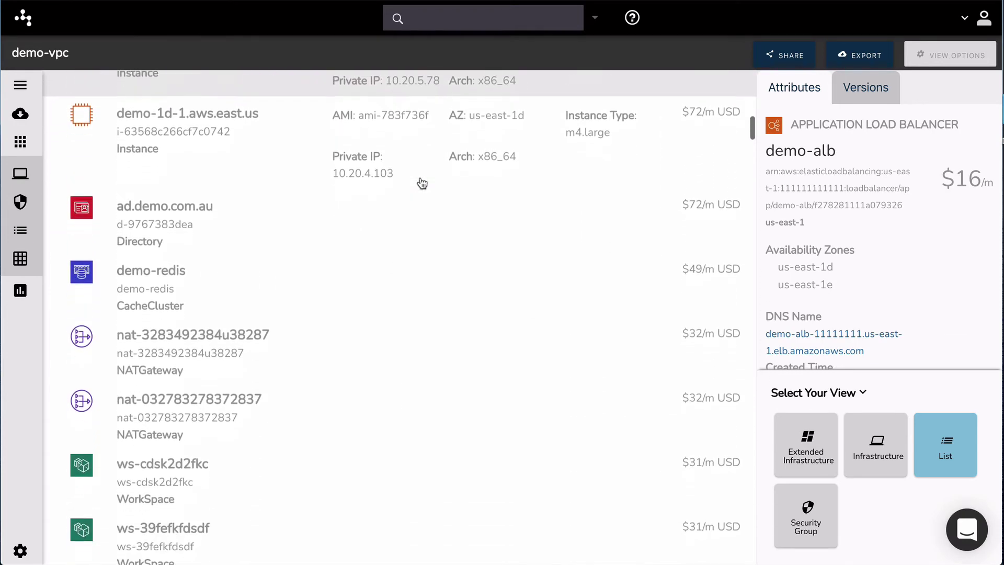
scroll(423, 183, up, 18)
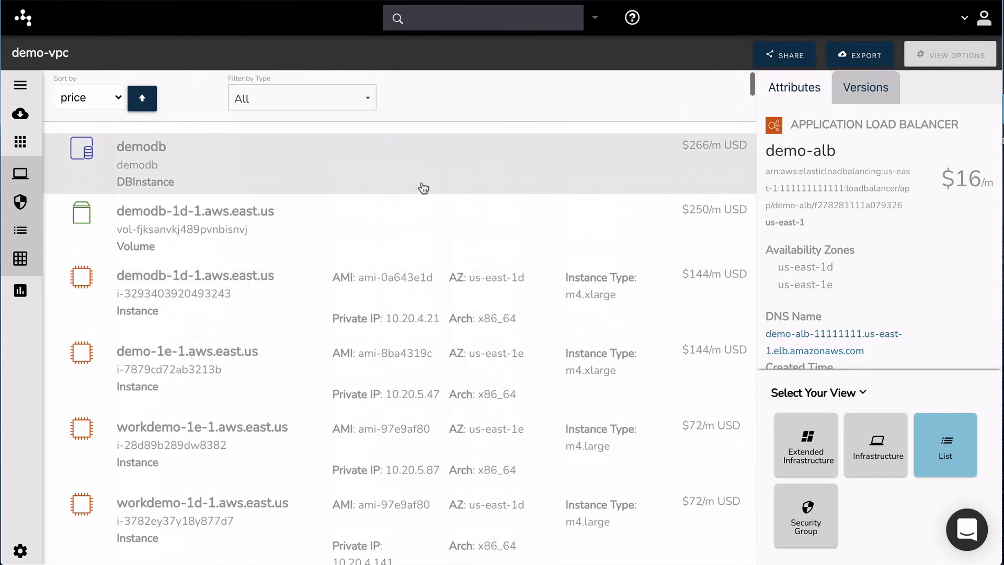
click(868, 58)
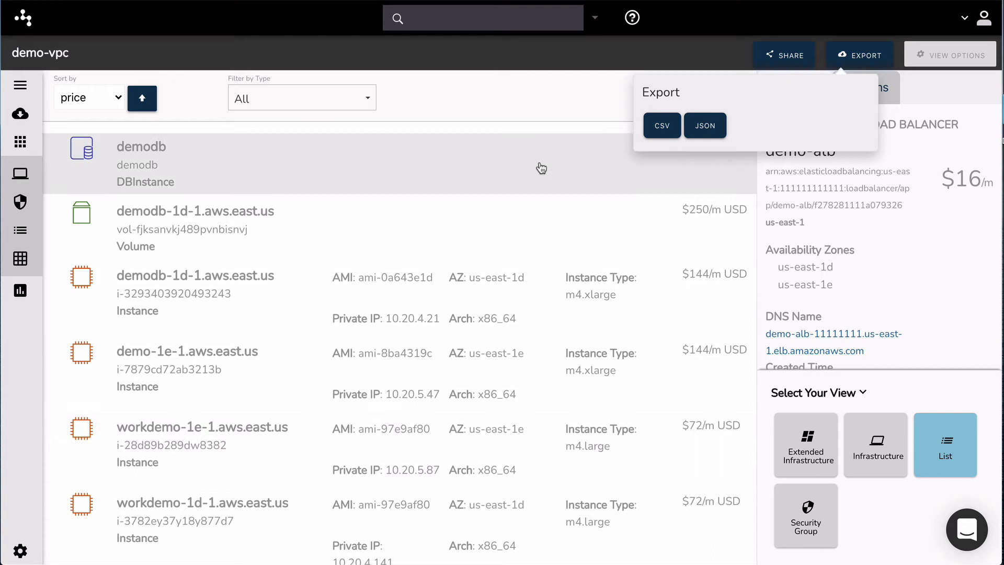
click(515, 108)
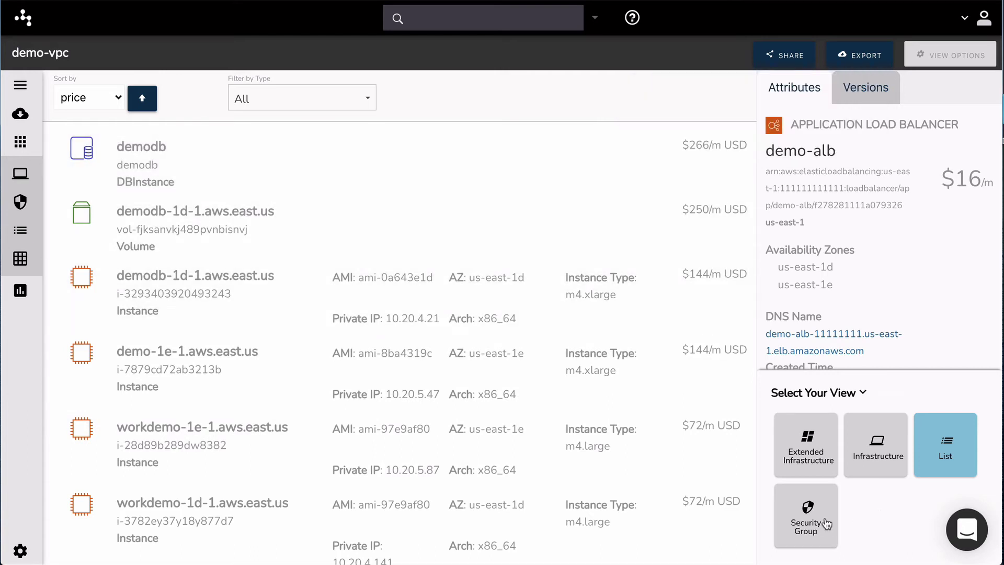
Show demo-vpc's security group rules diagram and zoom out so every group row fits.
click(810, 518)
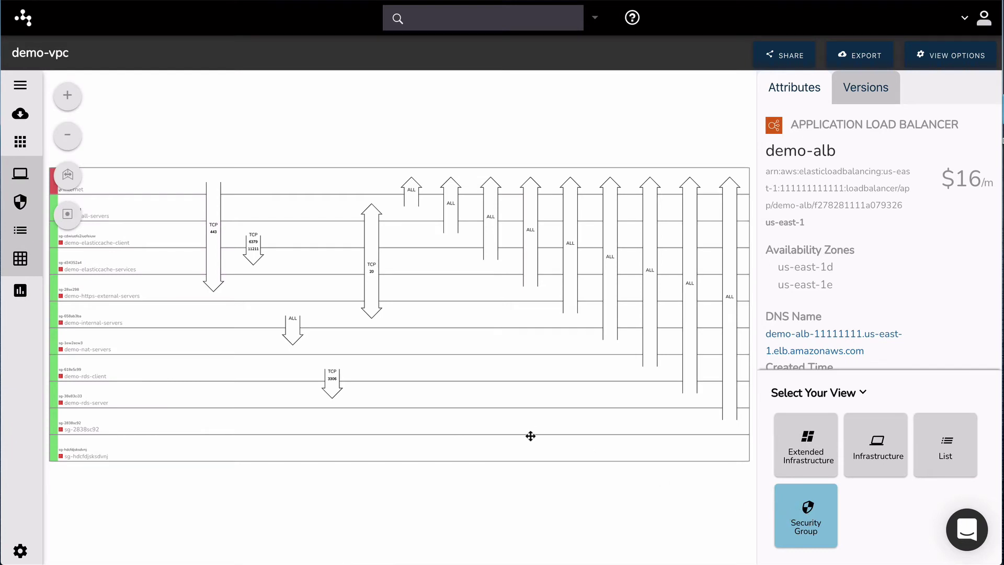
click(67, 96)
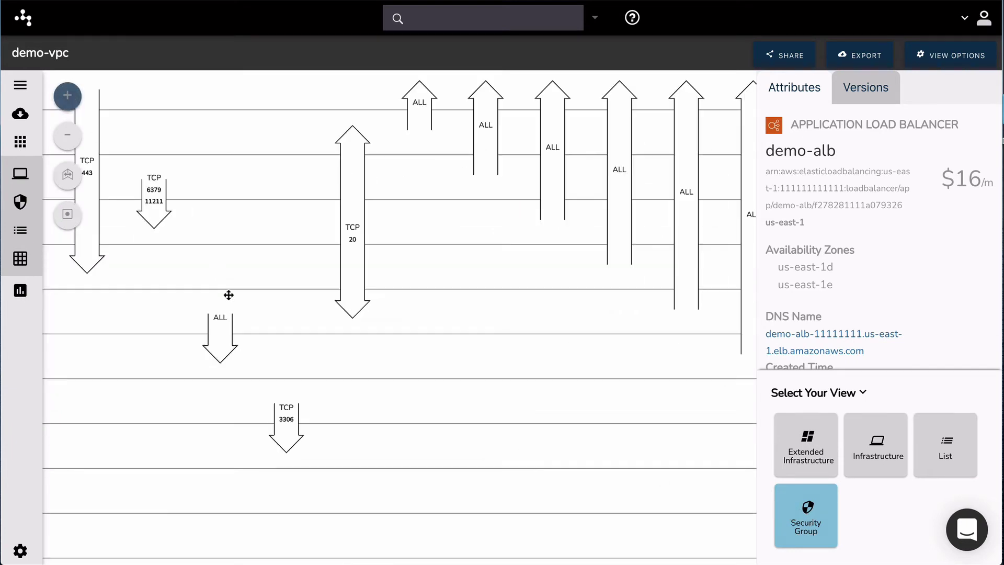
scroll(235, 297, right, 5)
scroll(234, 297, up, 2)
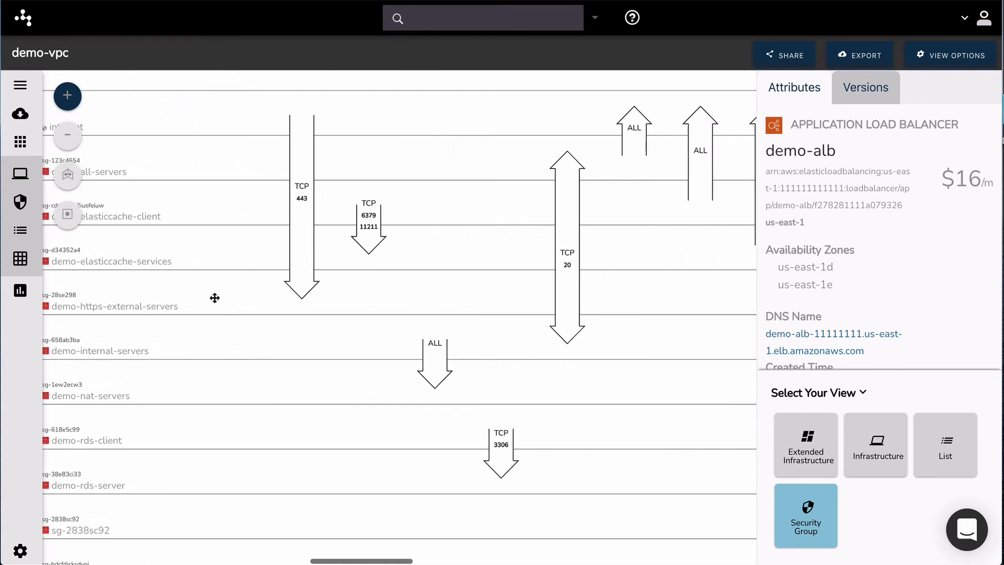
click(66, 135)
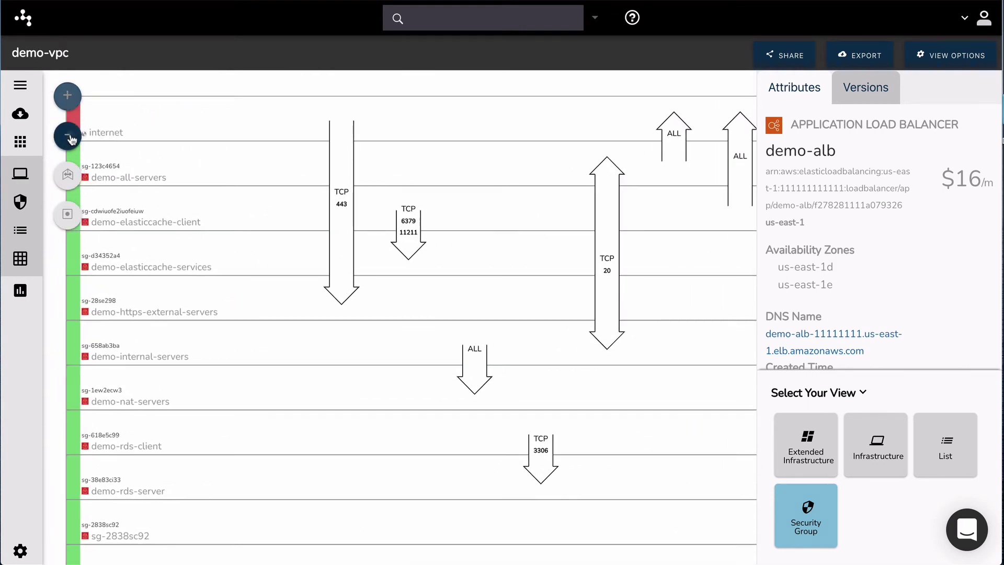
scroll(300, 228, right, 4)
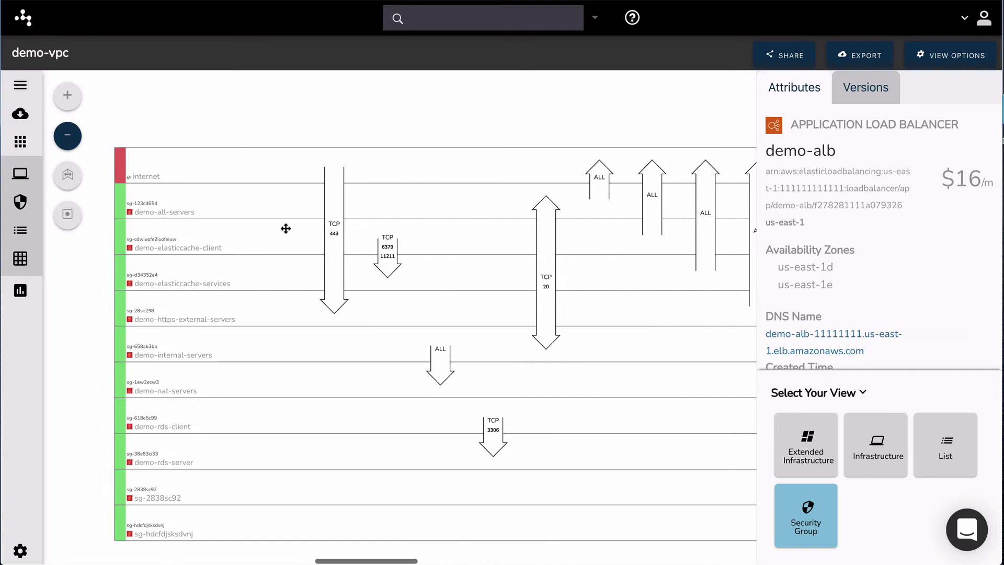
scroll(285, 228, right, 1)
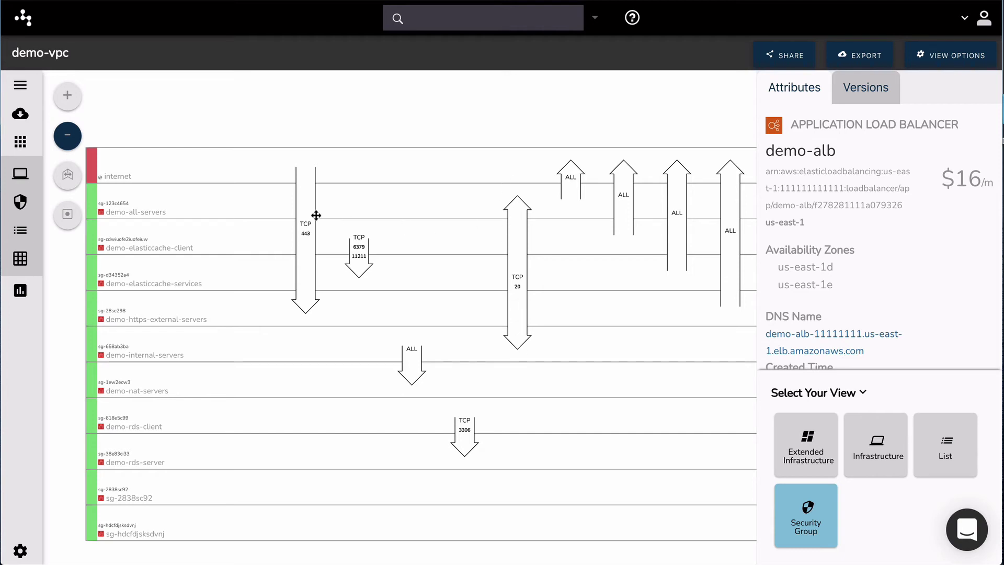
Review the demo-all-servers security group's attributes, then select demo-internal-servers.
click(260, 205)
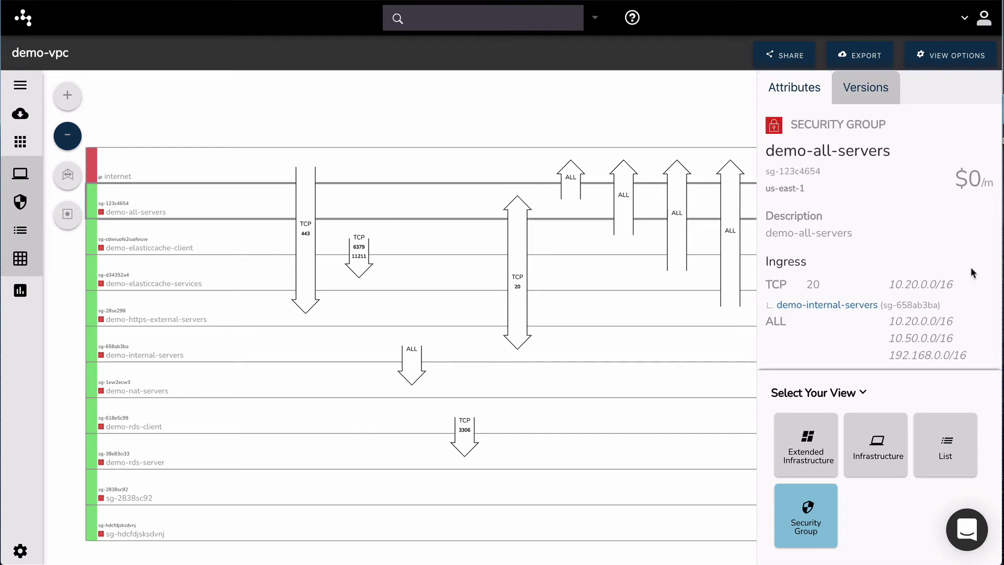
click(863, 394)
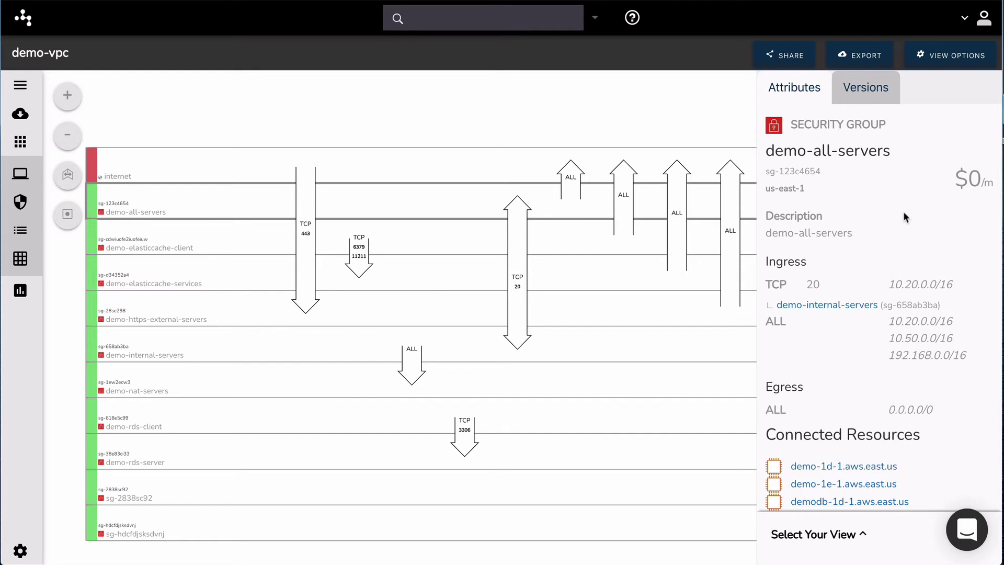
scroll(889, 225, down, 1)
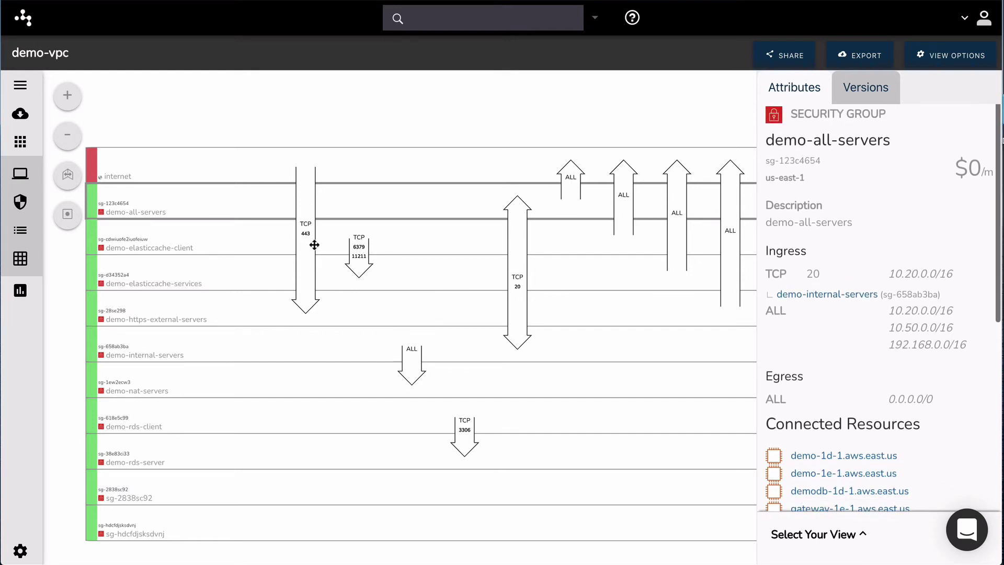
scroll(228, 199, right, 2)
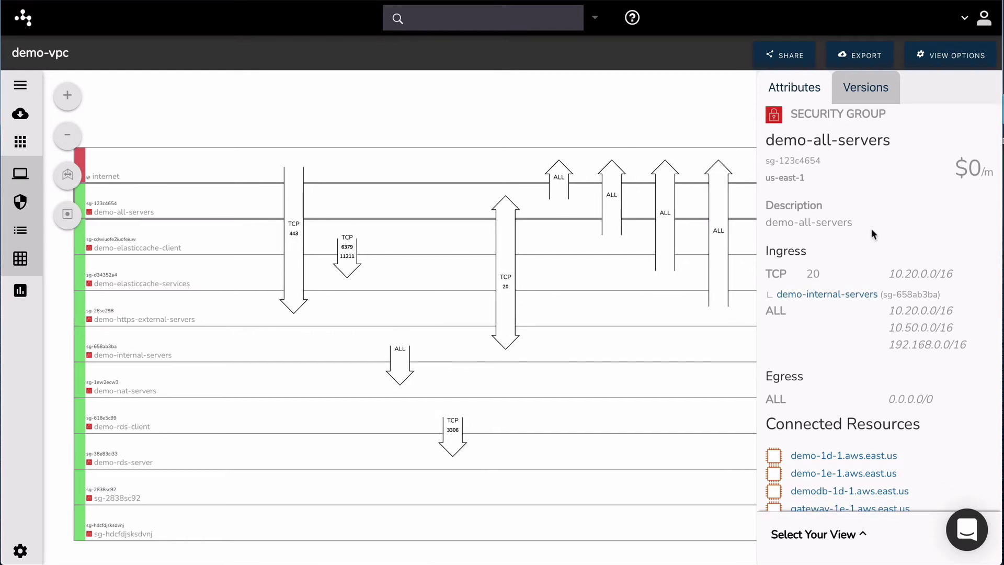
scroll(871, 228, down, 3)
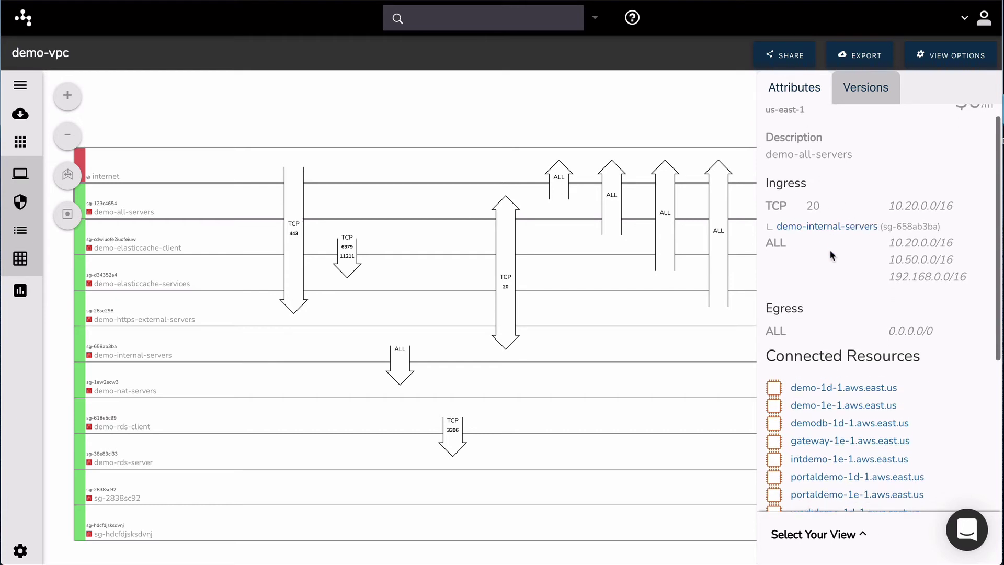
scroll(835, 335, down, 10)
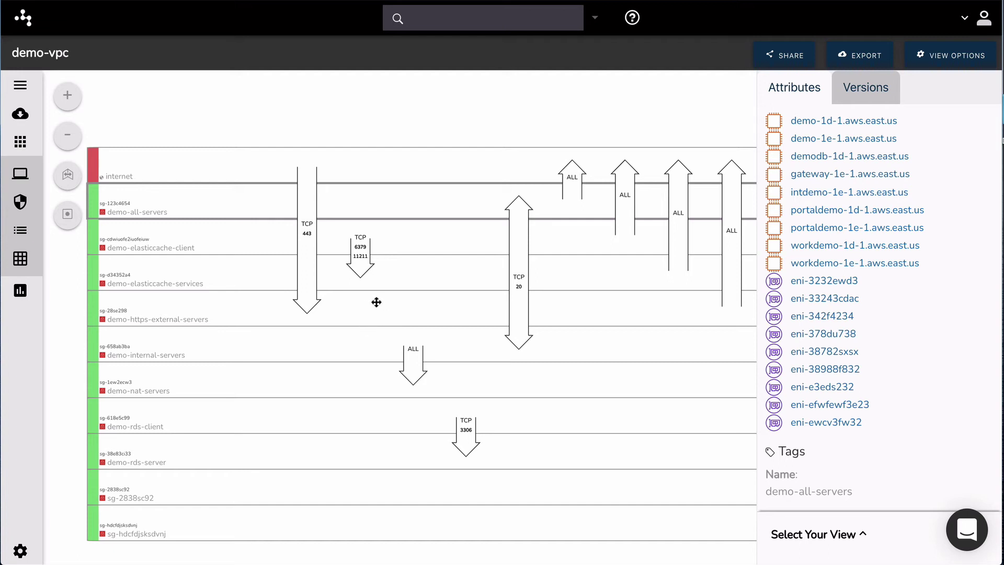
click(385, 338)
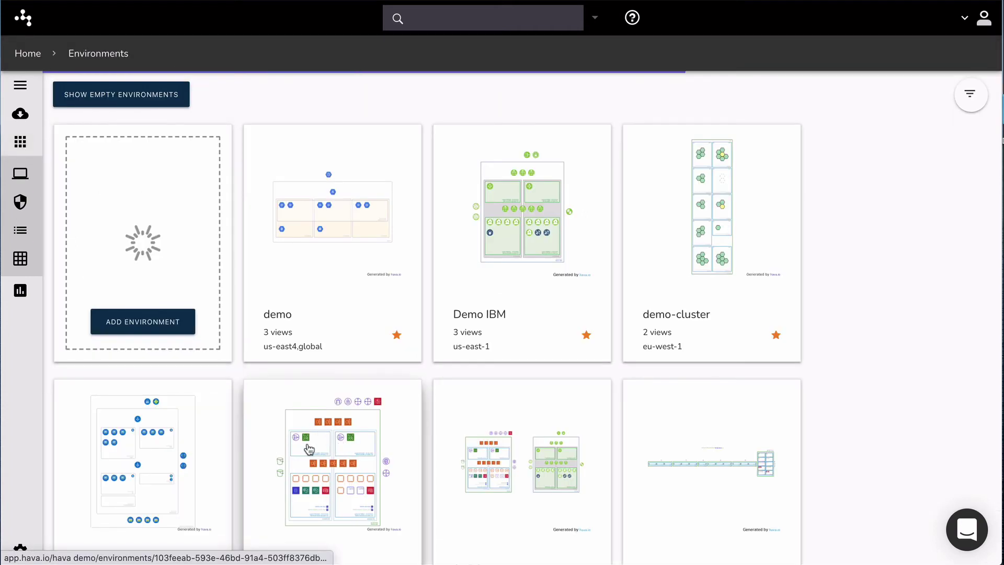
Open the Google Cloud demo environment and inspect its network, us-east4-b zone and demo-subnet.
click(306, 284)
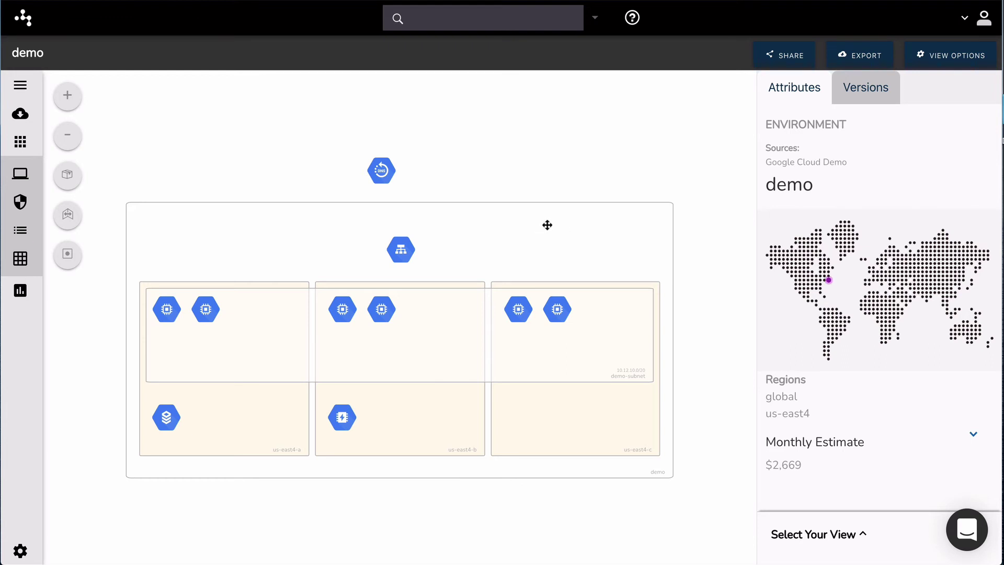
click(467, 208)
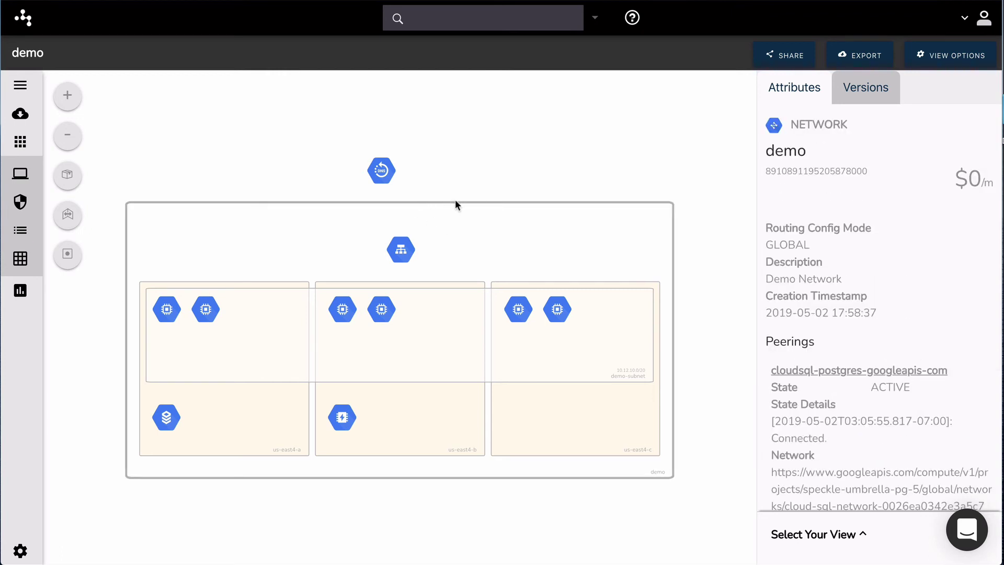
click(441, 418)
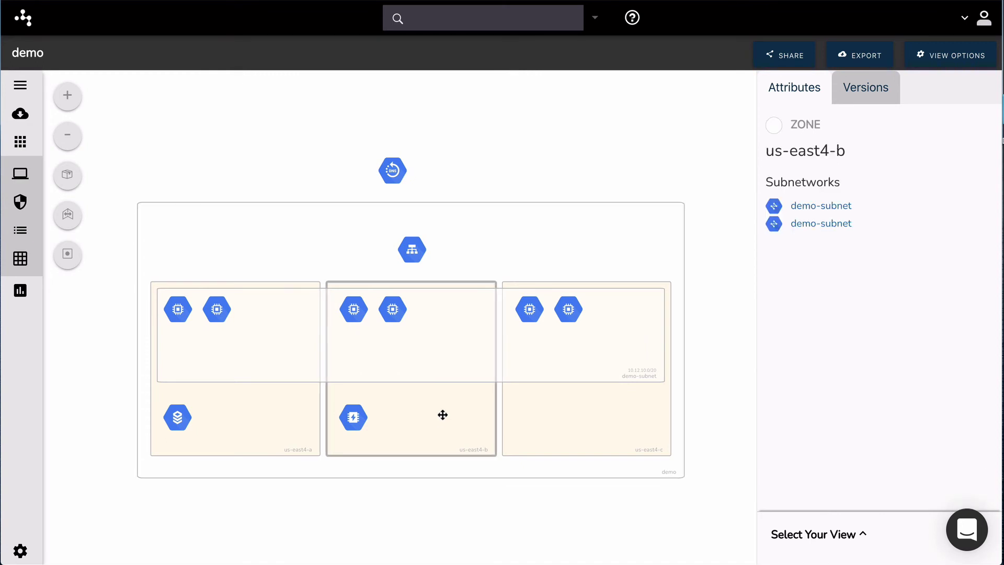
click(440, 351)
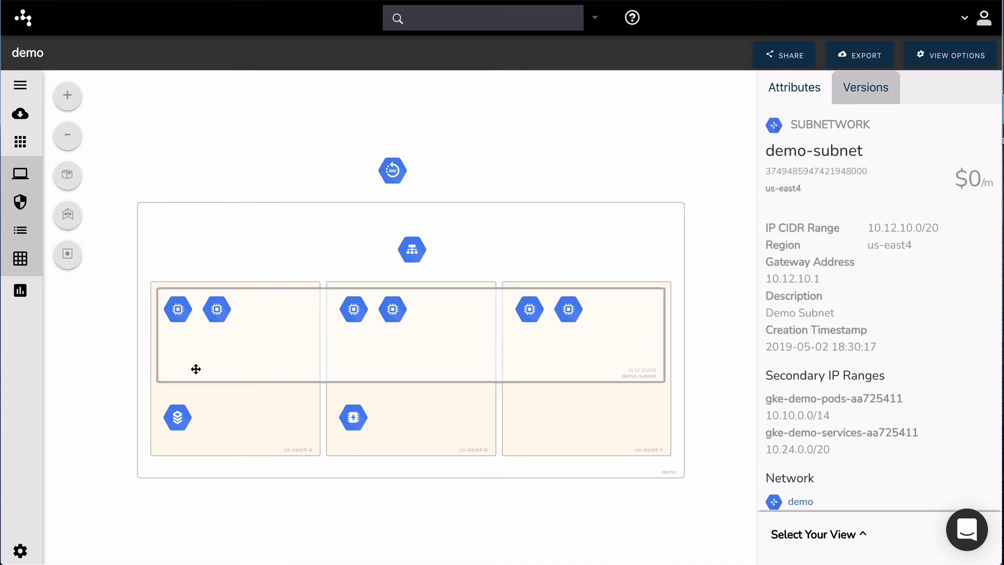
Inspect the demo-postgres SQL instance and the demo-redis Memorystore (BASIC tier, 1Gb, $35/month).
click(177, 417)
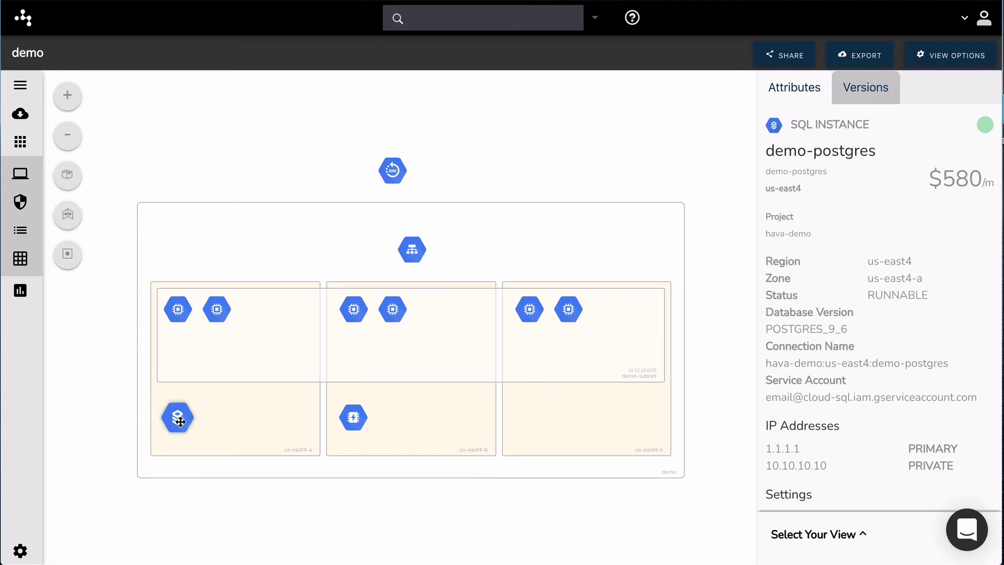
click(365, 424)
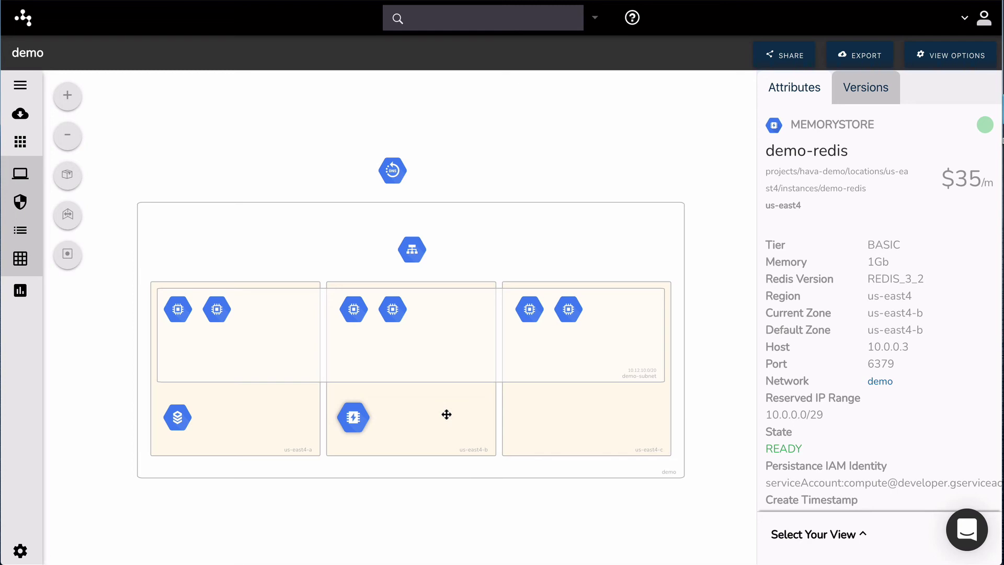
scroll(881, 347, down, 1)
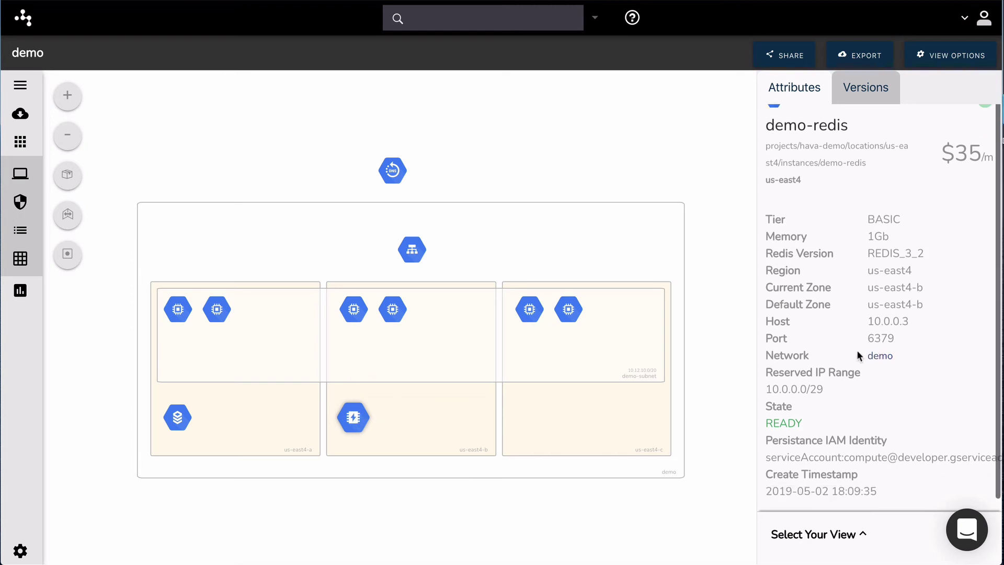
scroll(858, 353, up, 1)
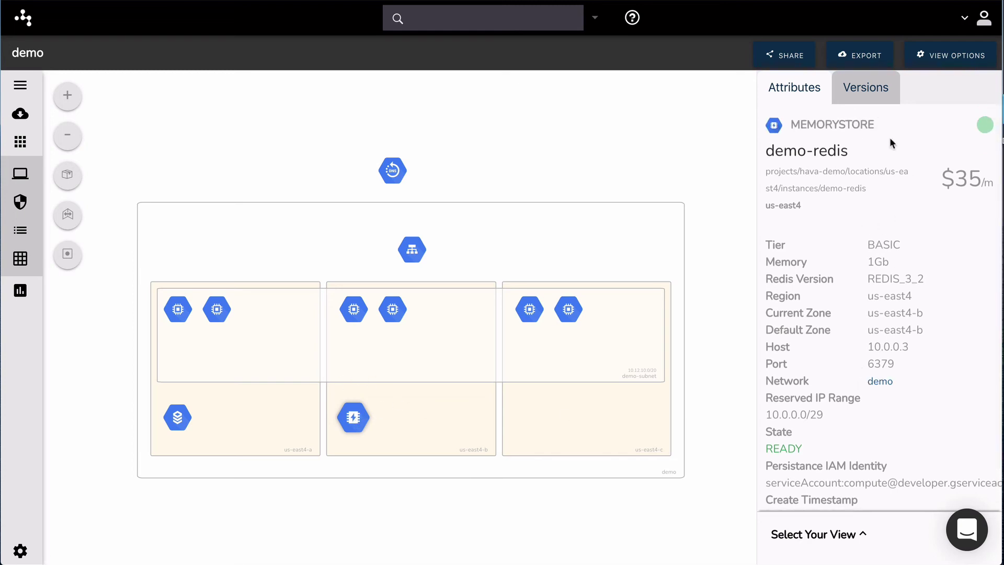
scroll(851, 346, down, 1)
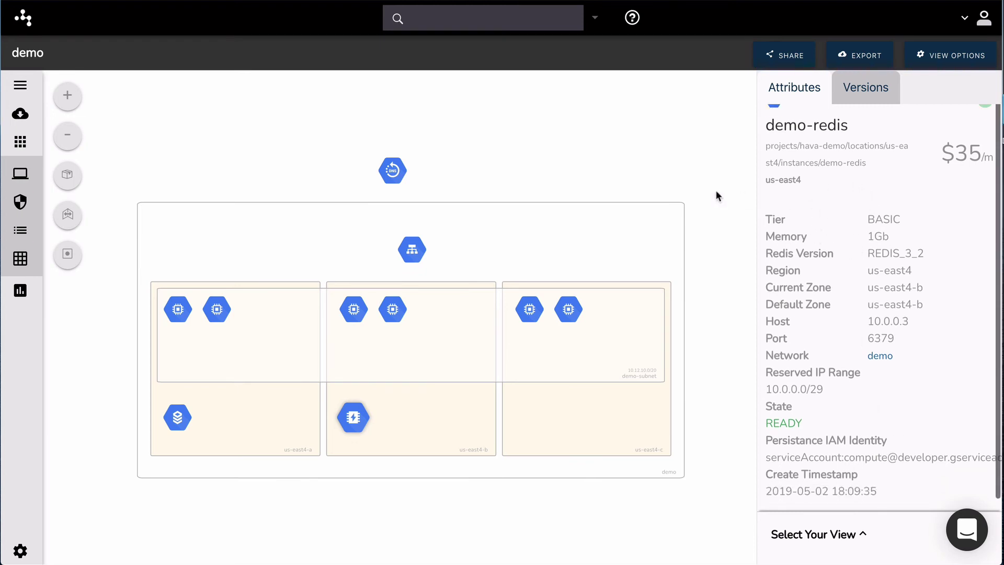
click(67, 174)
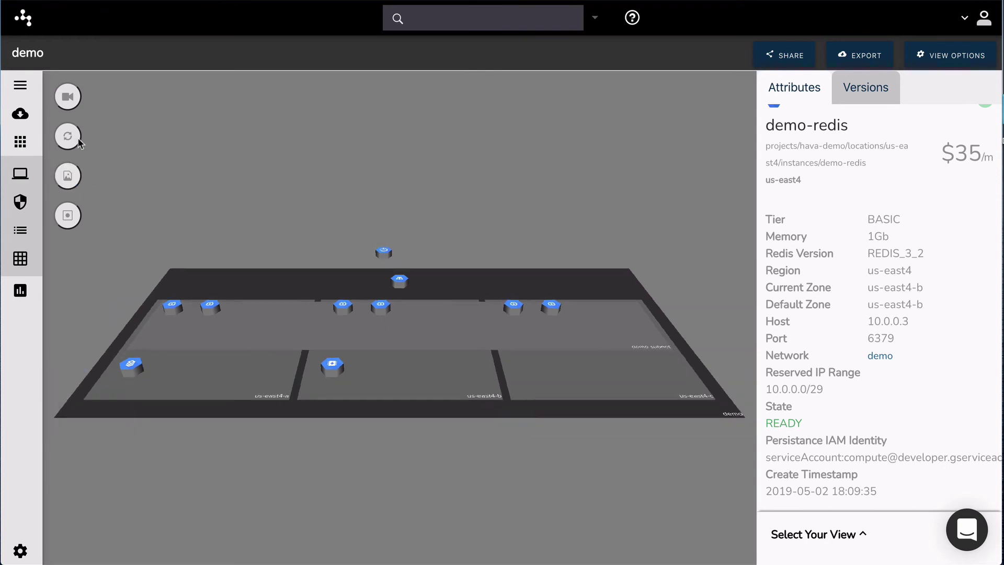
click(69, 137)
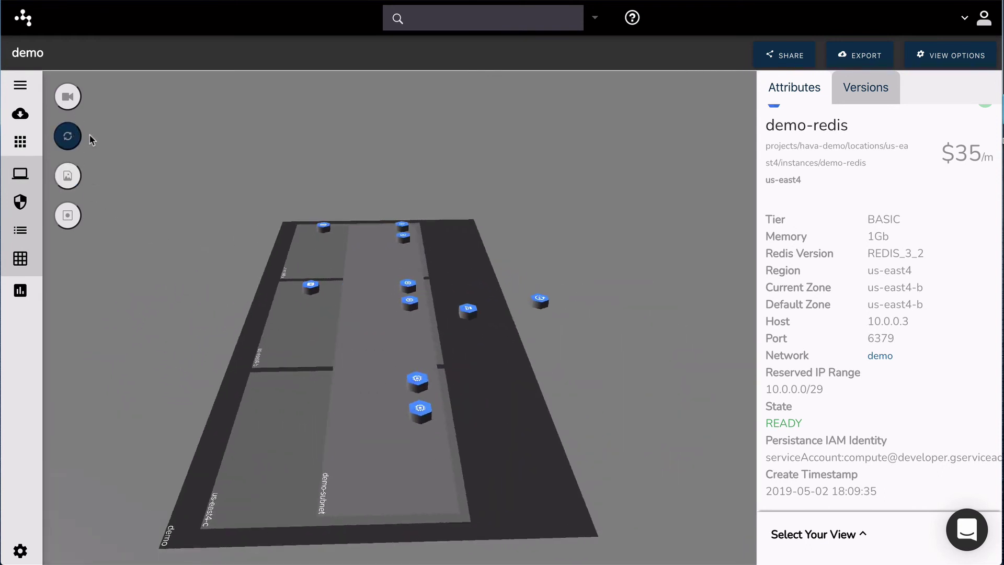
click(73, 98)
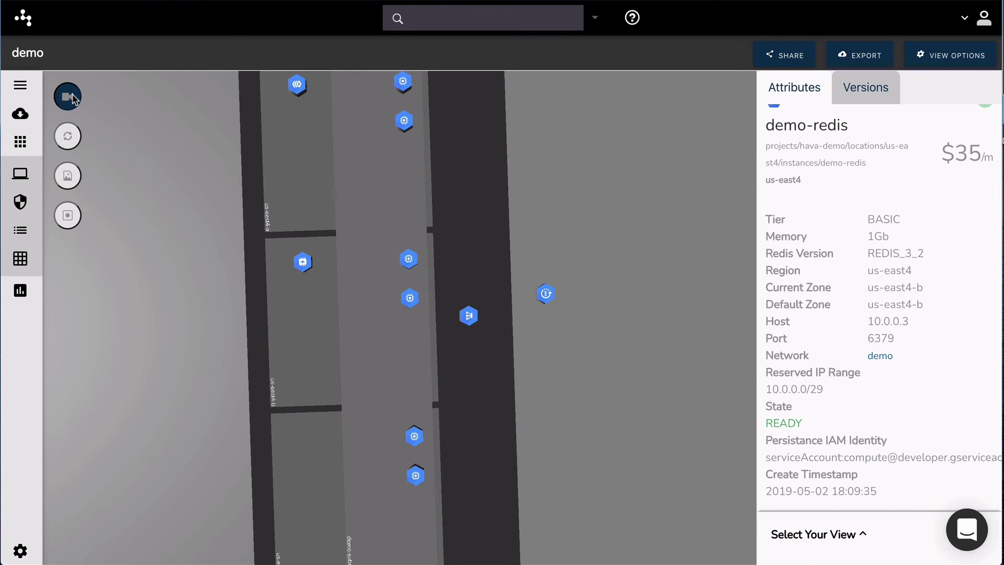
click(73, 215)
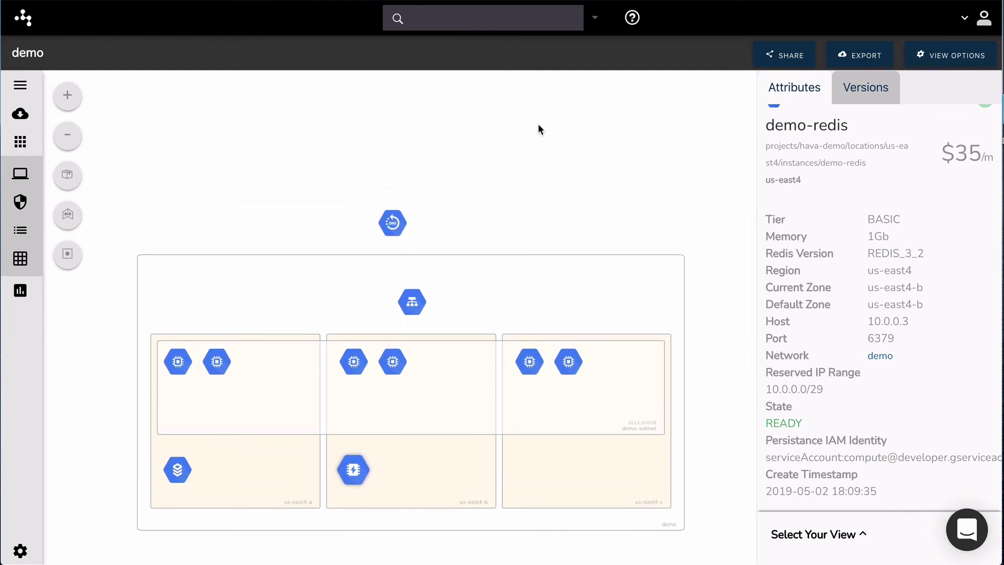
Reopen the demo-vnet Azure environment and inspect its resource group, virtual network and web subnet.
click(23, 138)
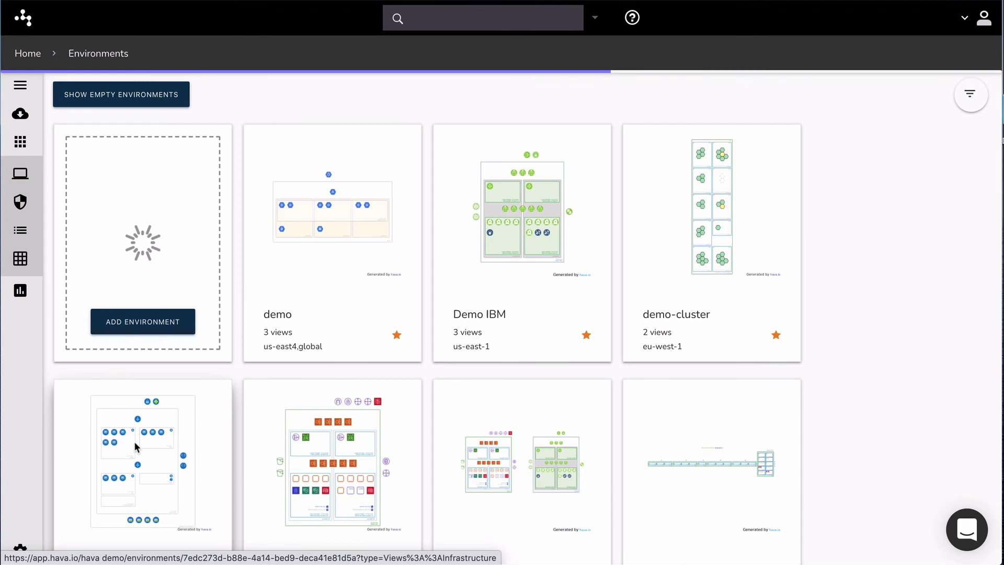
click(134, 440)
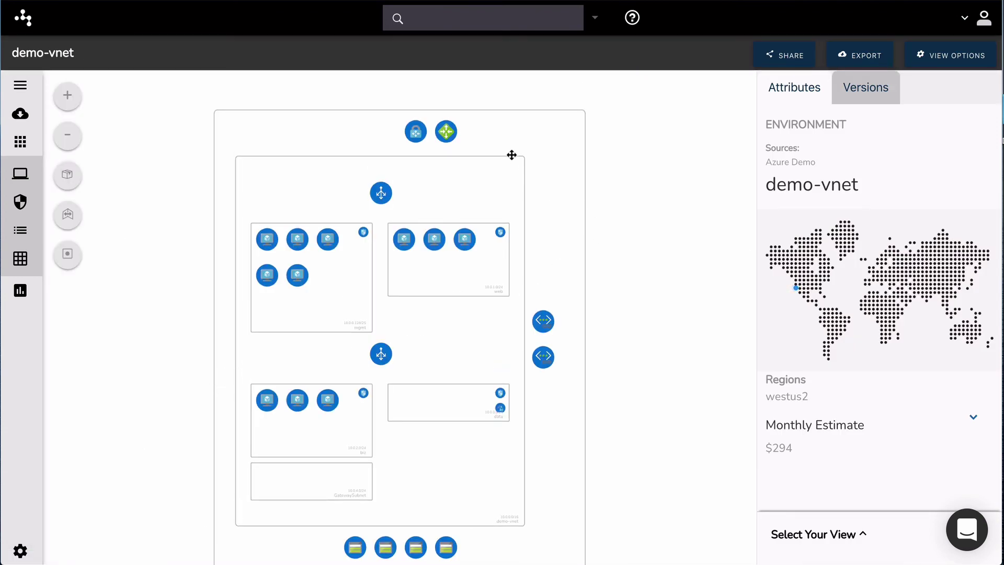
click(513, 140)
click(485, 178)
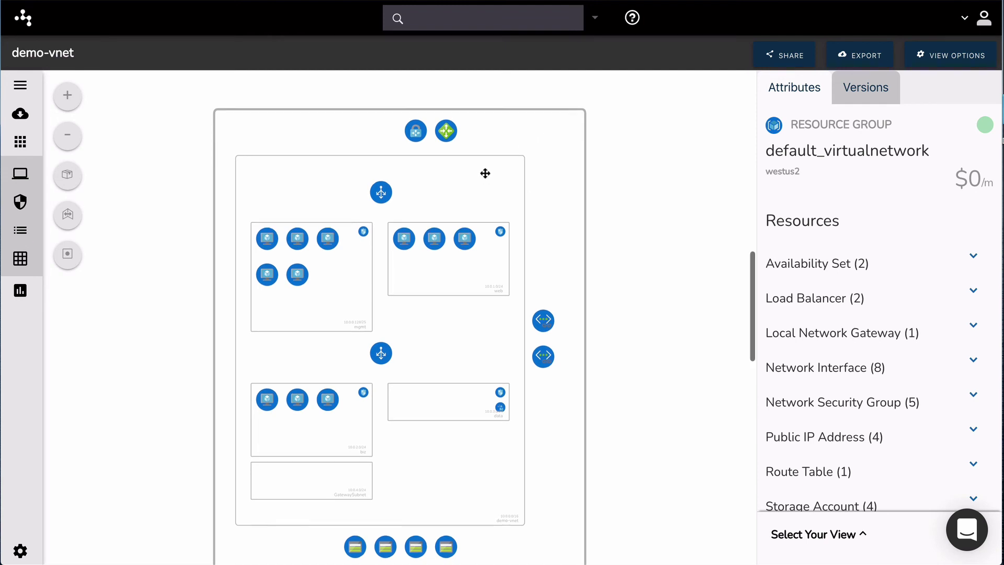
click(484, 256)
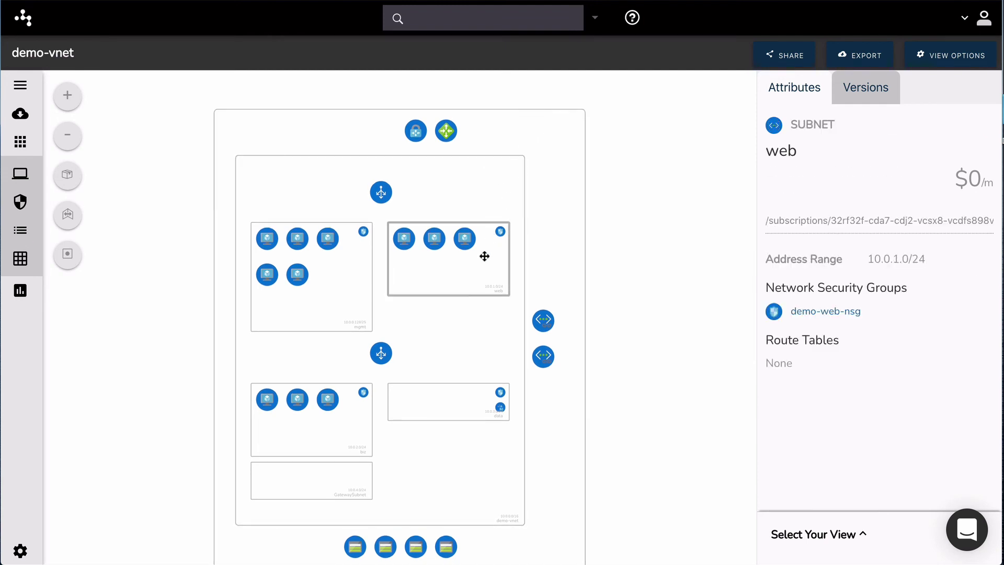
Inspect demo-web-lb, demo-mgmt-vm3 and the local-hava gateway, then return to Environments.
click(387, 188)
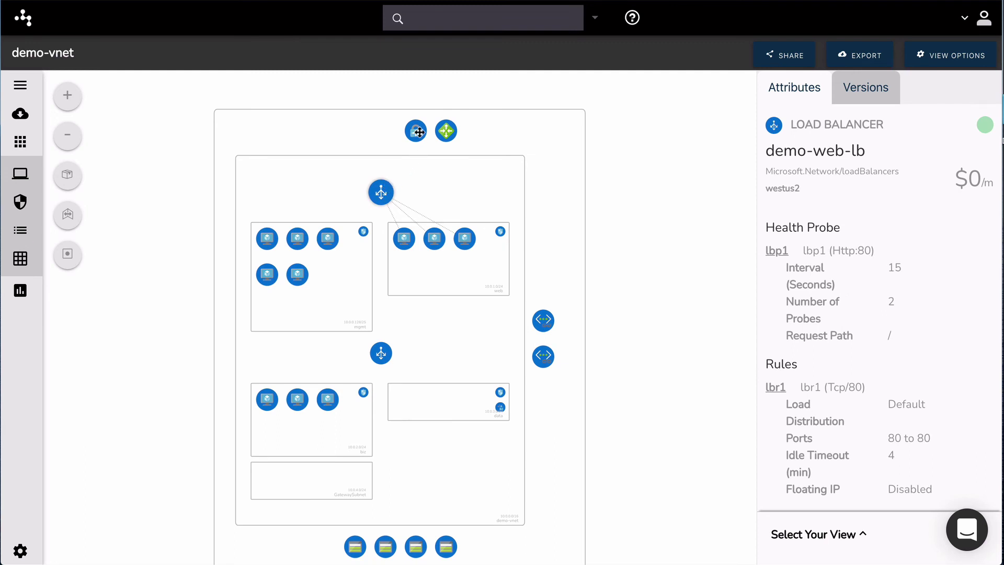
click(329, 237)
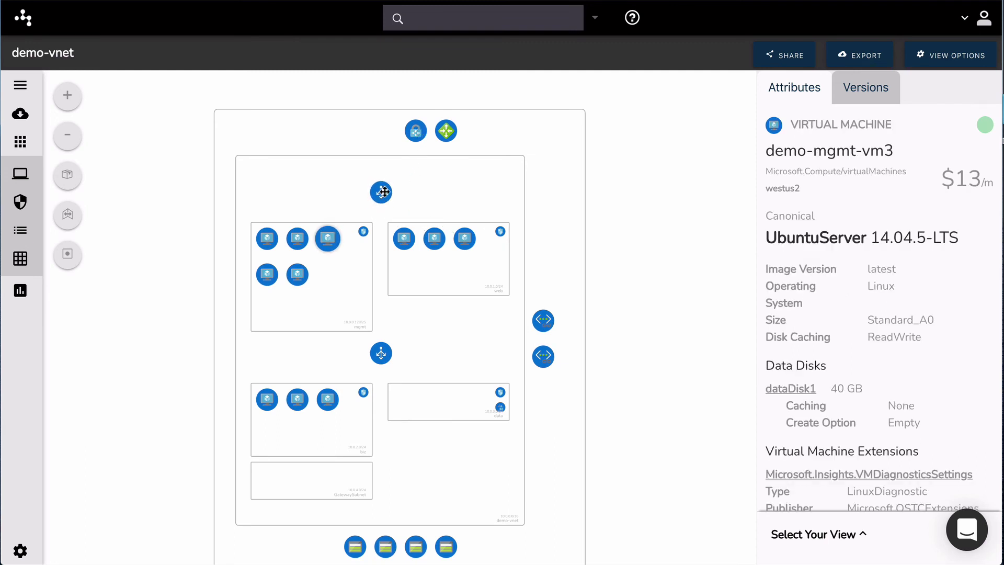
click(383, 192)
click(447, 132)
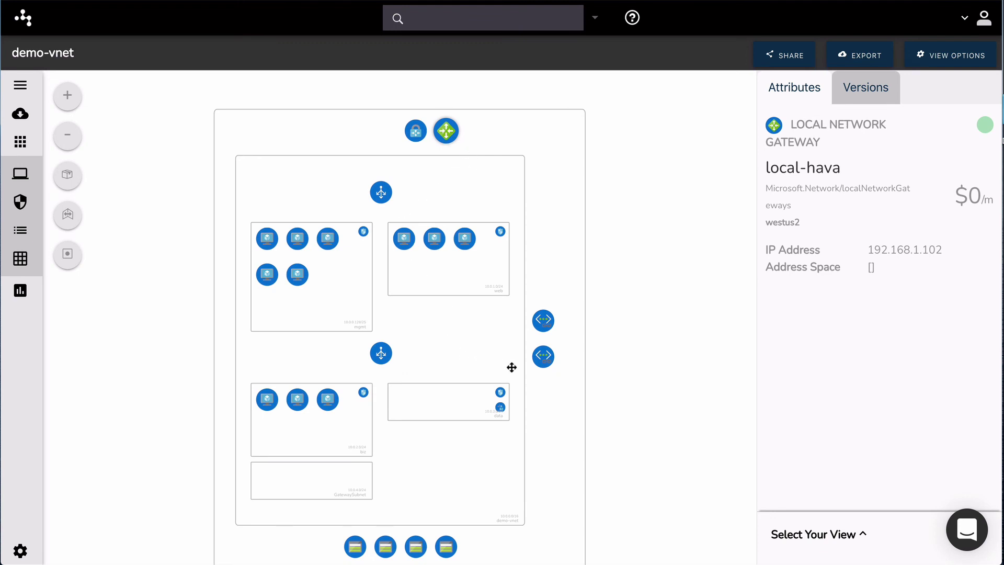
scroll(544, 401, down, 1)
scroll(544, 401, up, 1)
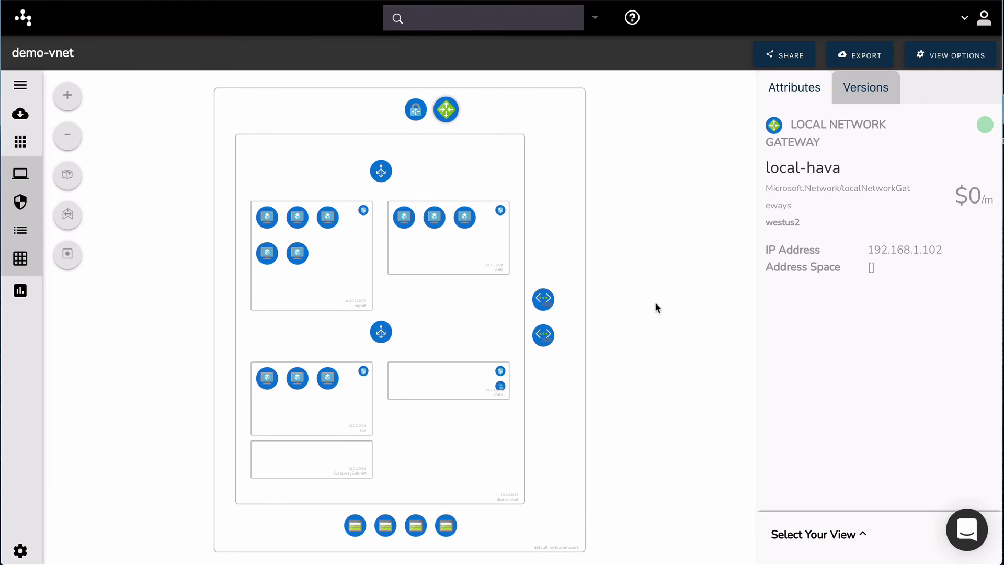
click(21, 142)
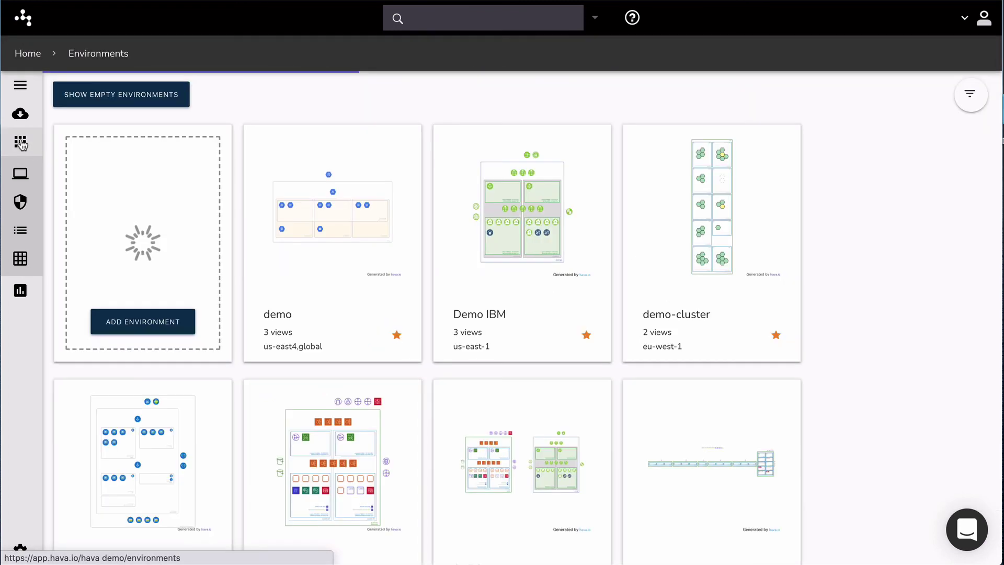
Open the demo-cluster ECS diagram, zoom in, and view the auth-demo service and cluster details.
click(670, 220)
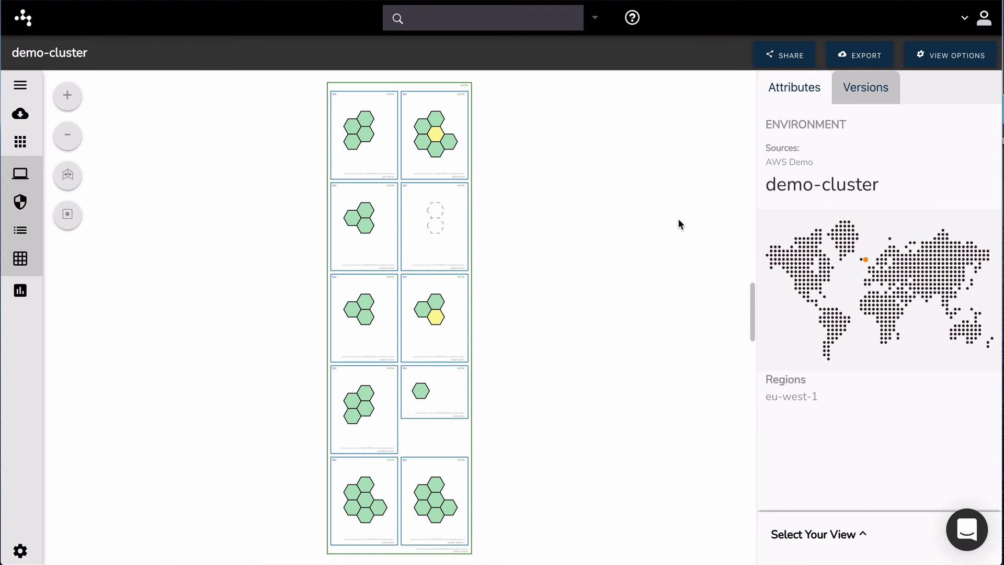
click(68, 96)
click(68, 96)
click(68, 96)
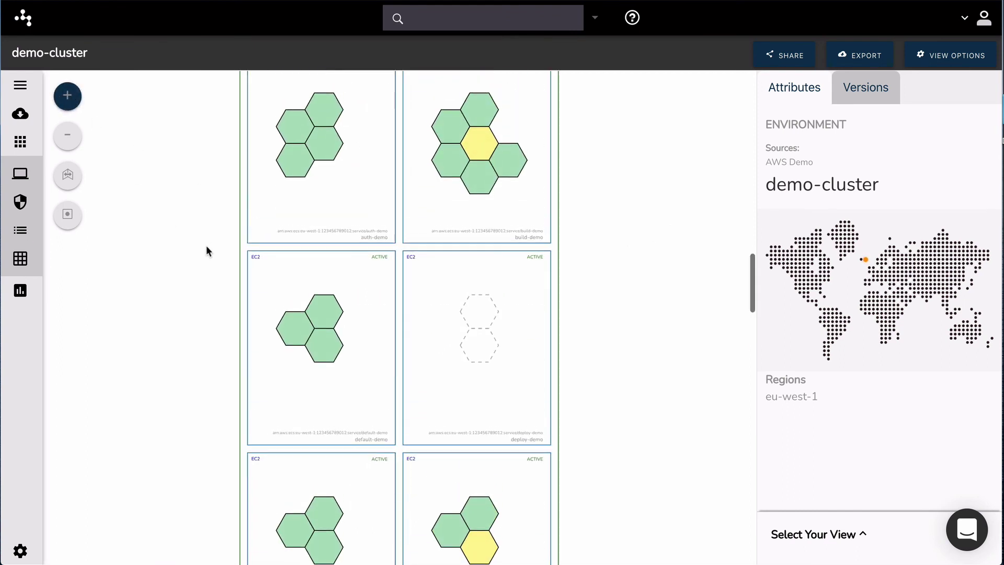
click(358, 222)
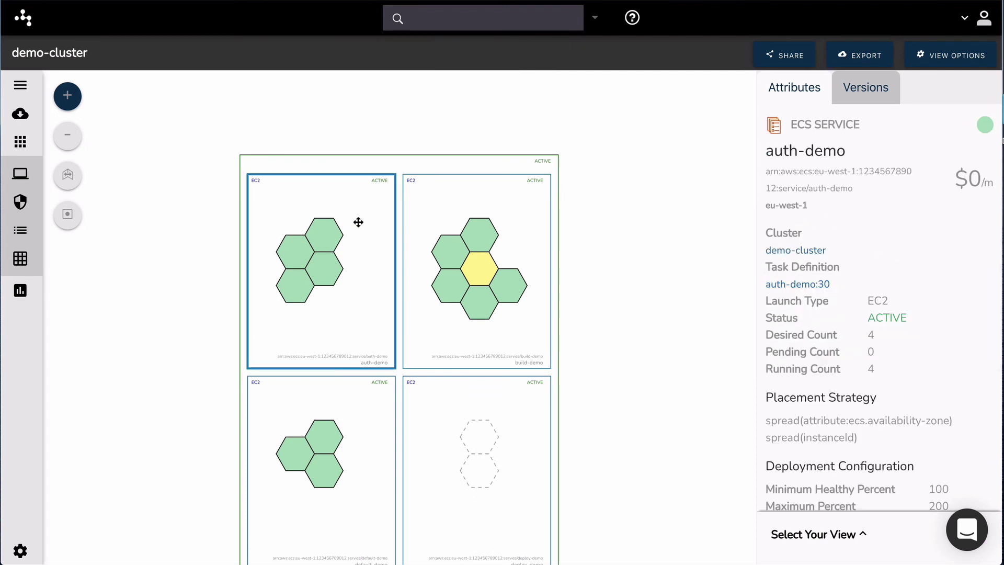
click(330, 162)
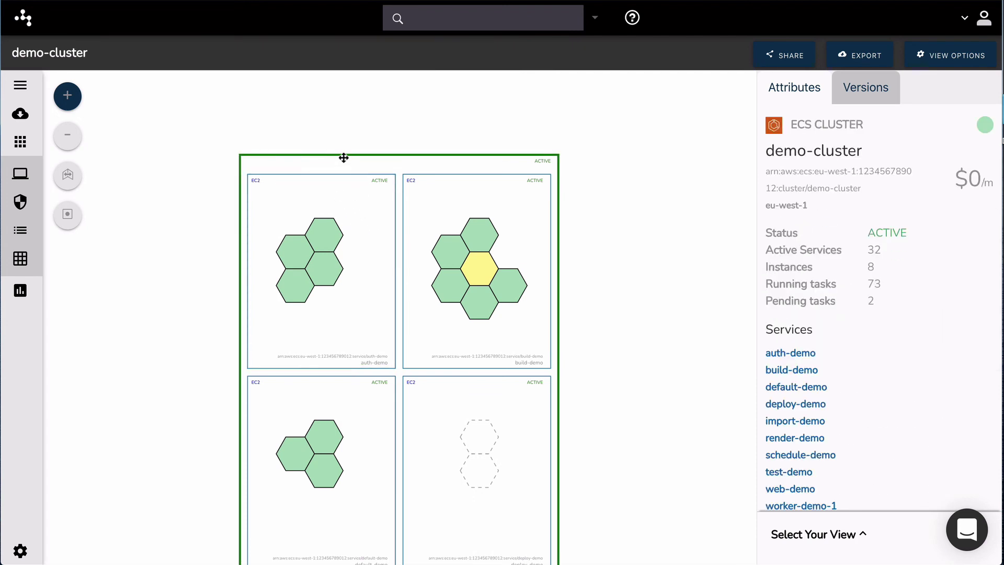
click(361, 209)
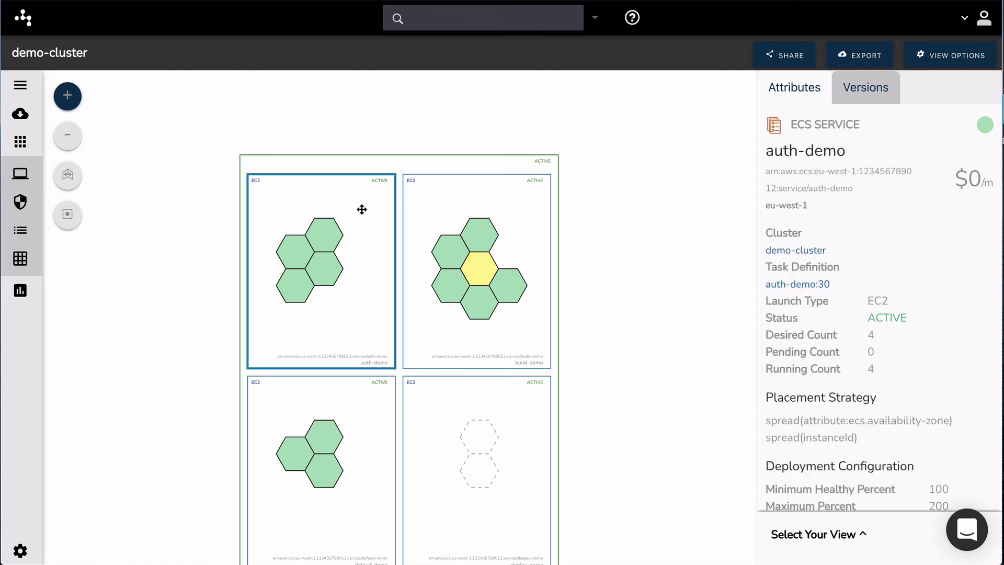
Inspect individual auth-demo tasks and the top and pending build-demo tasks.
click(331, 233)
click(329, 270)
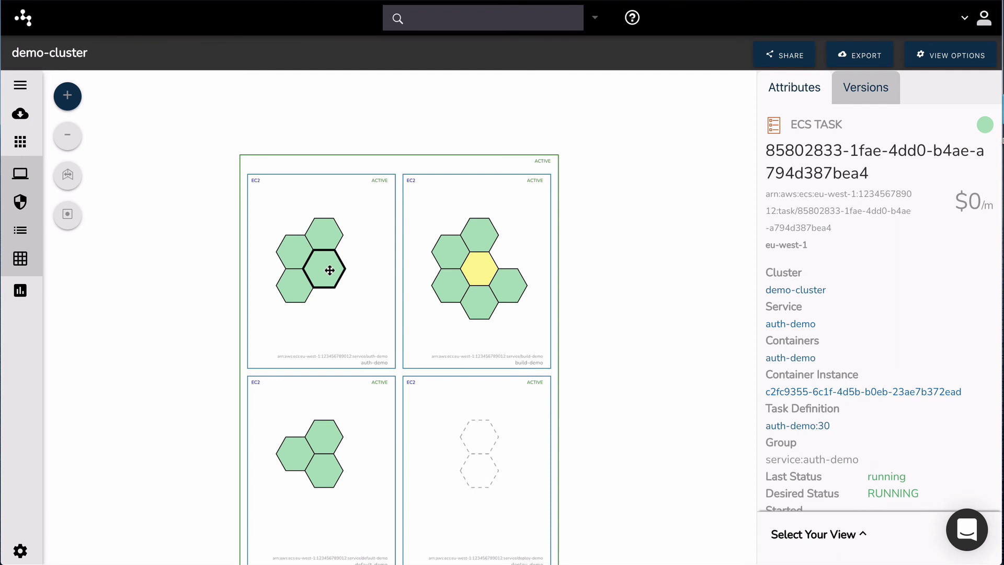
click(296, 254)
click(303, 282)
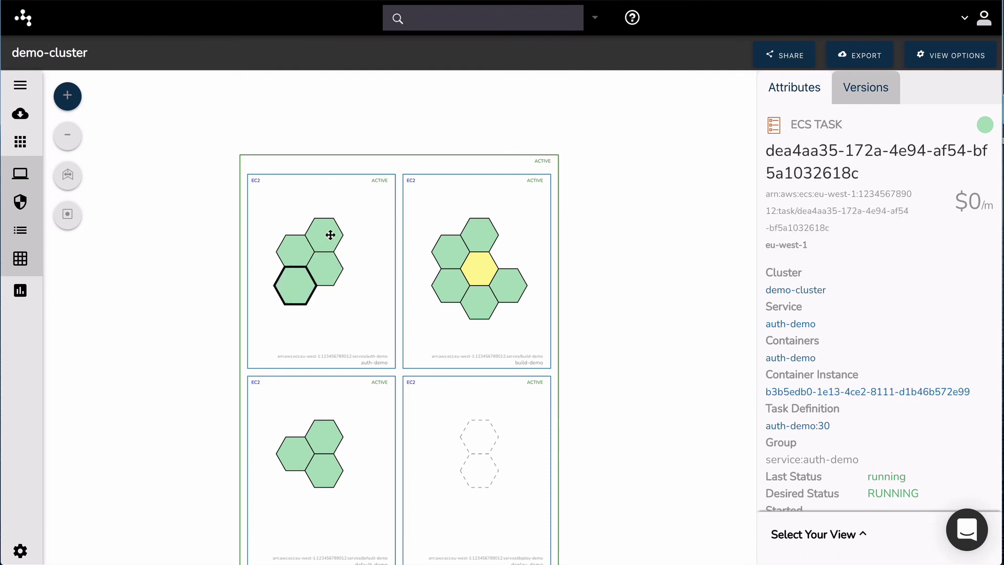
scroll(387, 265, down, 1)
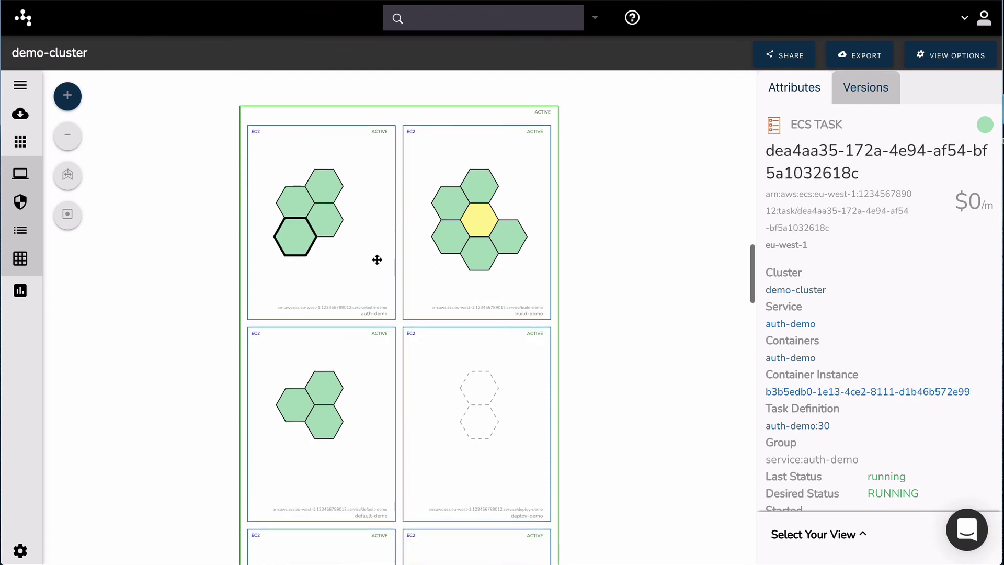
click(479, 186)
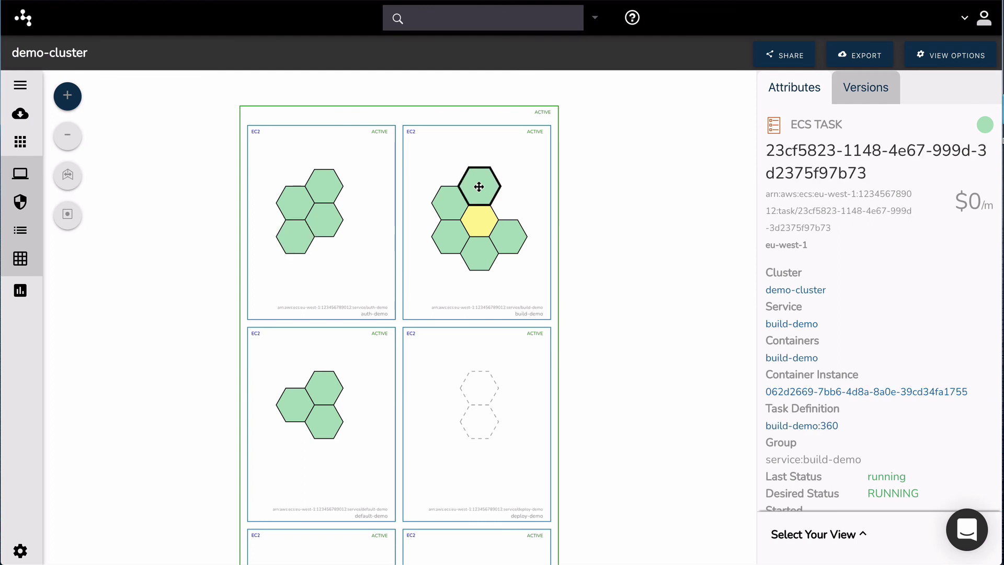
click(477, 219)
Bring up and scroll through the deploy-demo service details.
scroll(609, 253, down, 1)
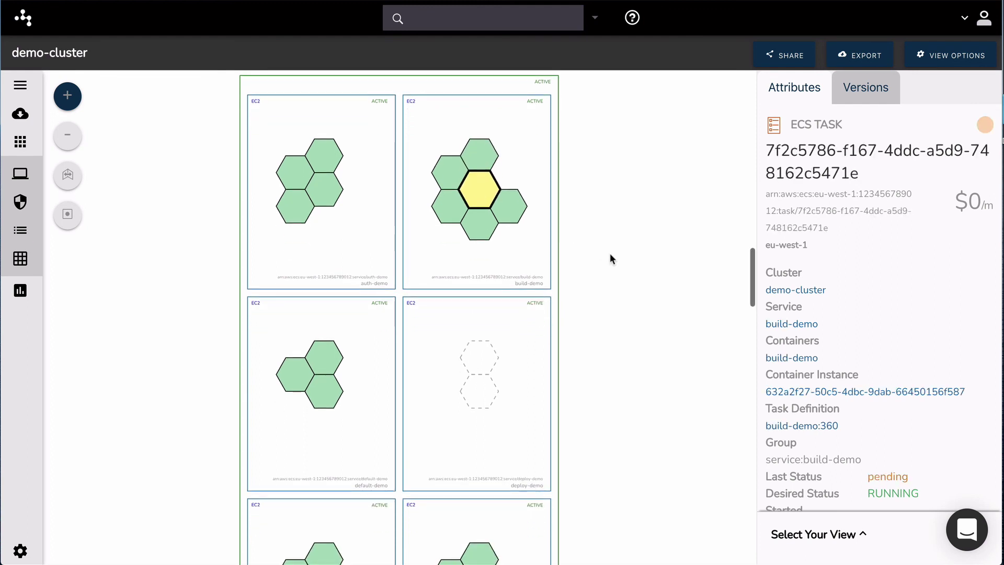
scroll(859, 379, down, 1)
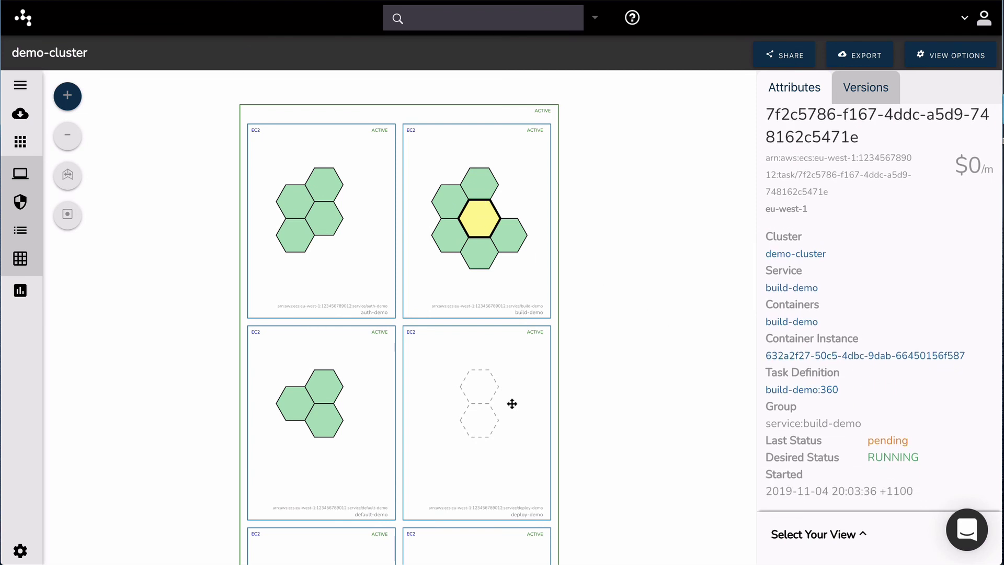
click(482, 390)
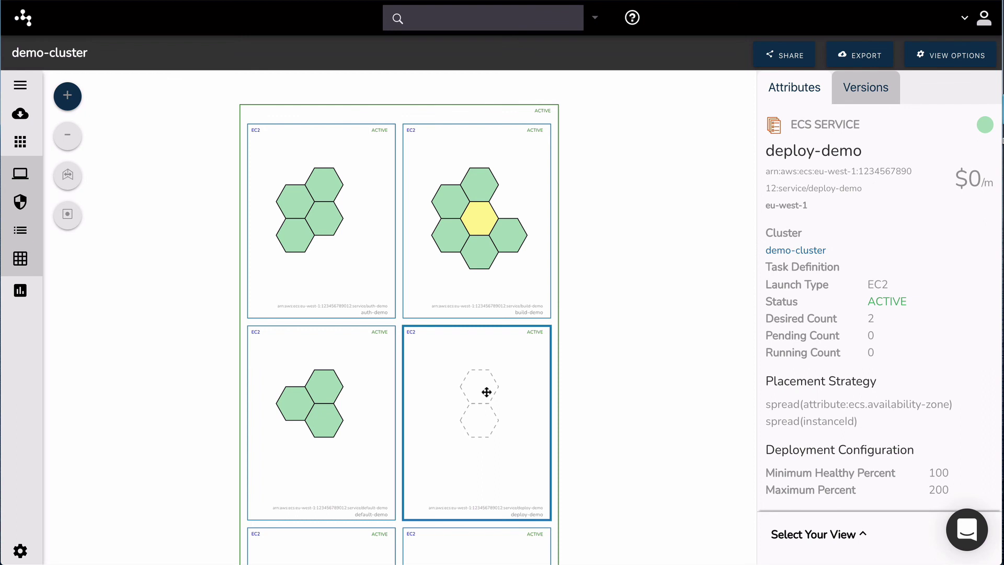
click(477, 393)
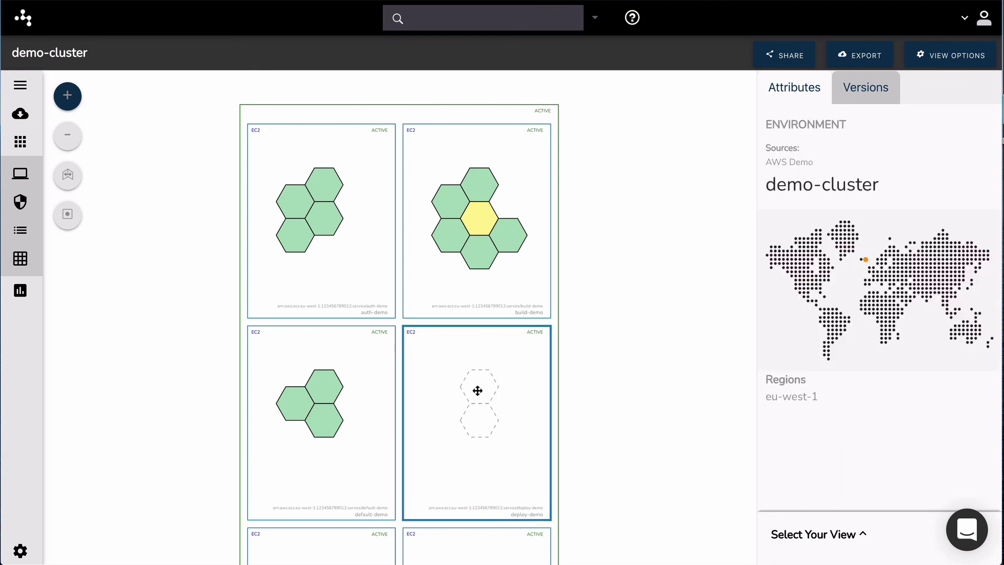
click(486, 392)
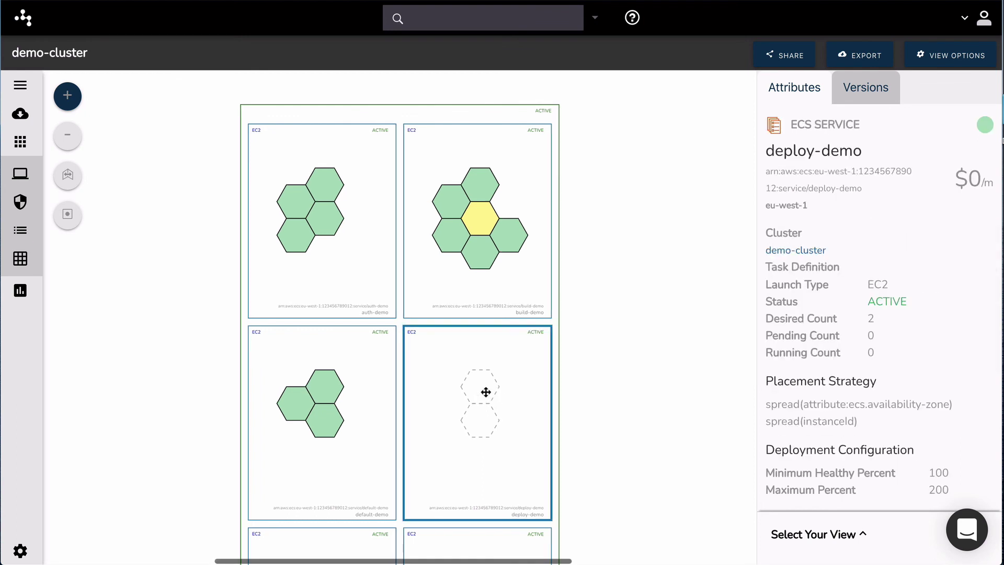
scroll(642, 362, down, 3)
scroll(643, 362, down, 10)
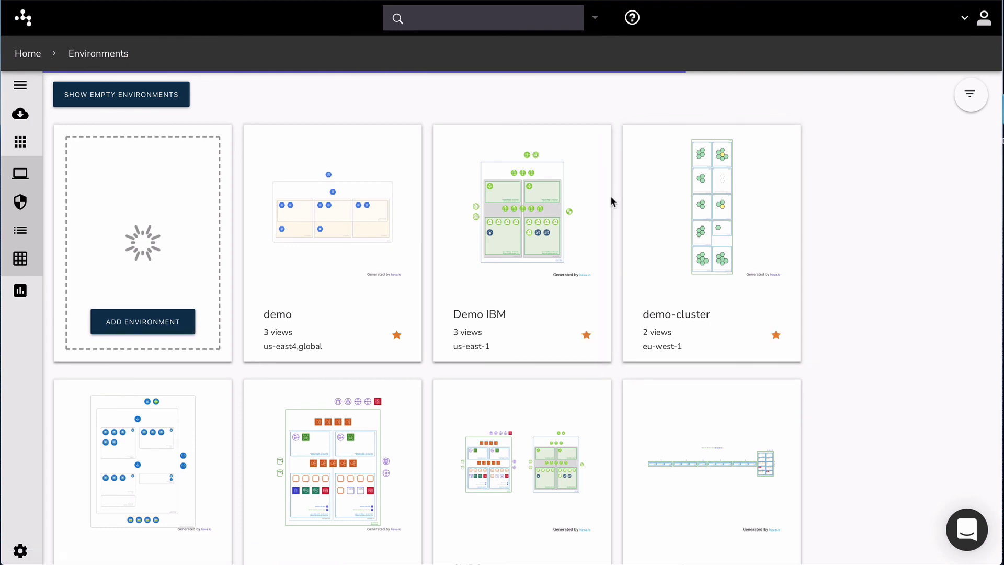
Filter environments by 'hava', leaving the hava, hava-silver, hava-white and hava-workers cards.
click(967, 98)
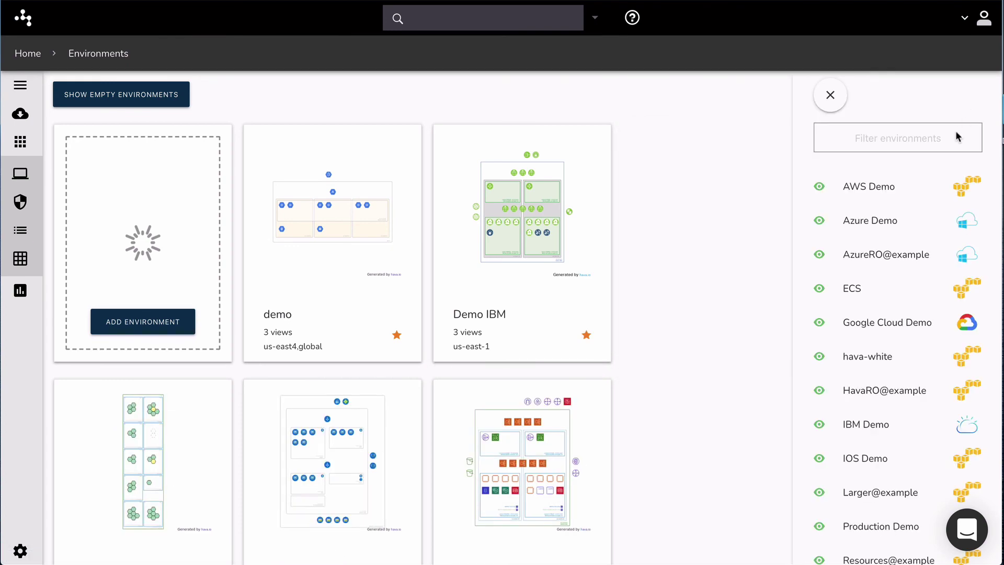
click(862, 138)
text(hava)
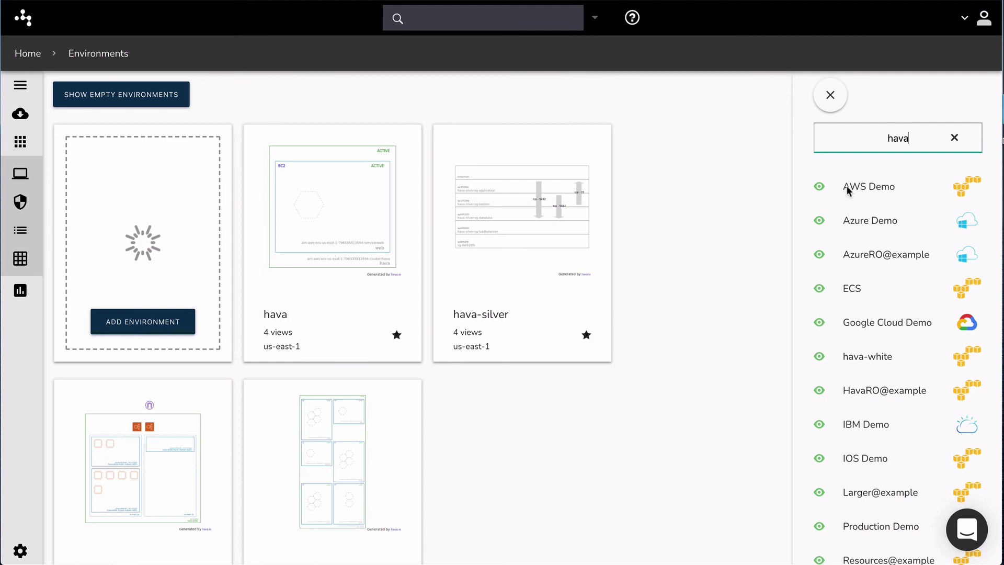
scroll(672, 323, down, 1)
scroll(672, 327, up, 1)
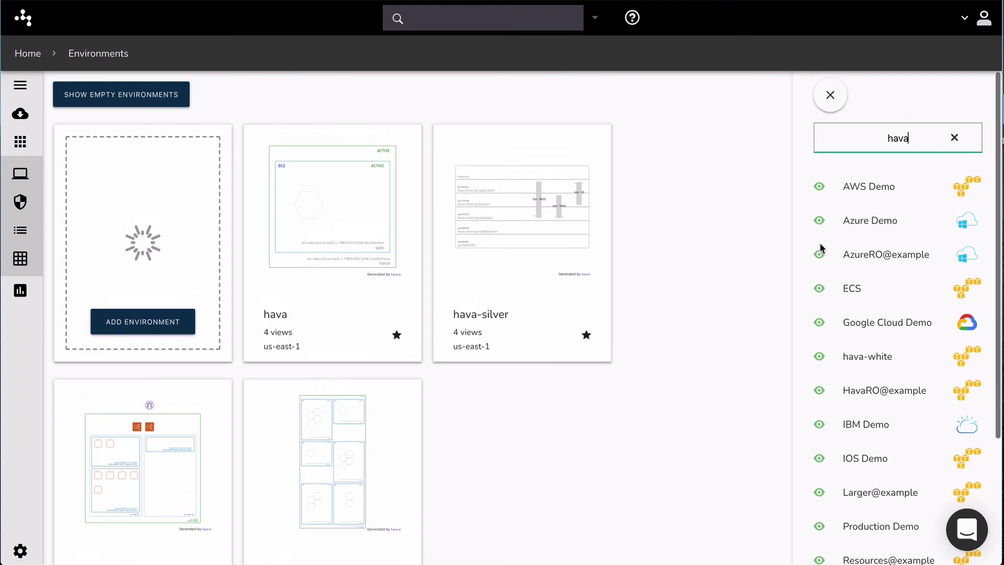
scroll(704, 289, down, 2)
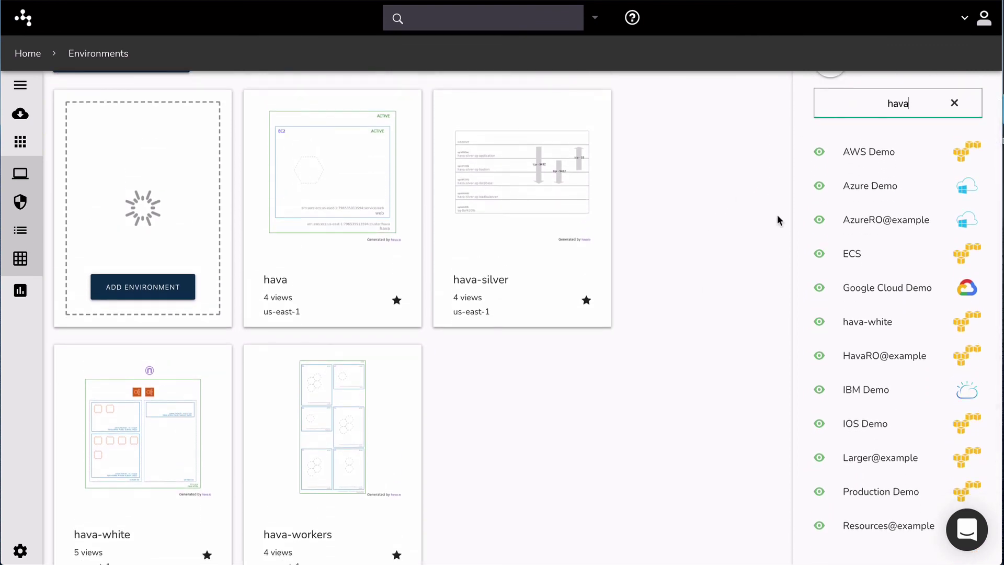
scroll(921, 189, down, 1)
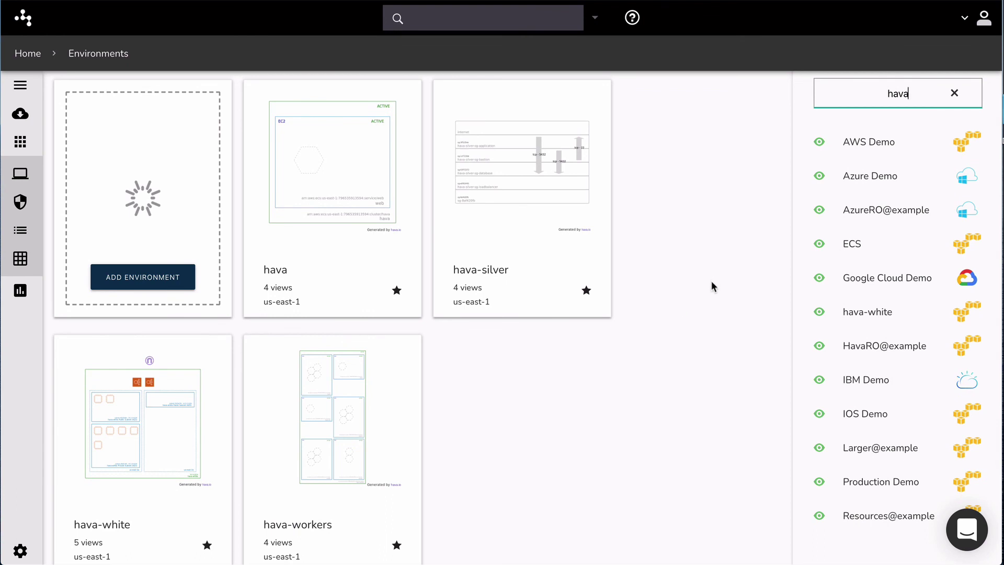
scroll(745, 163, up, 2)
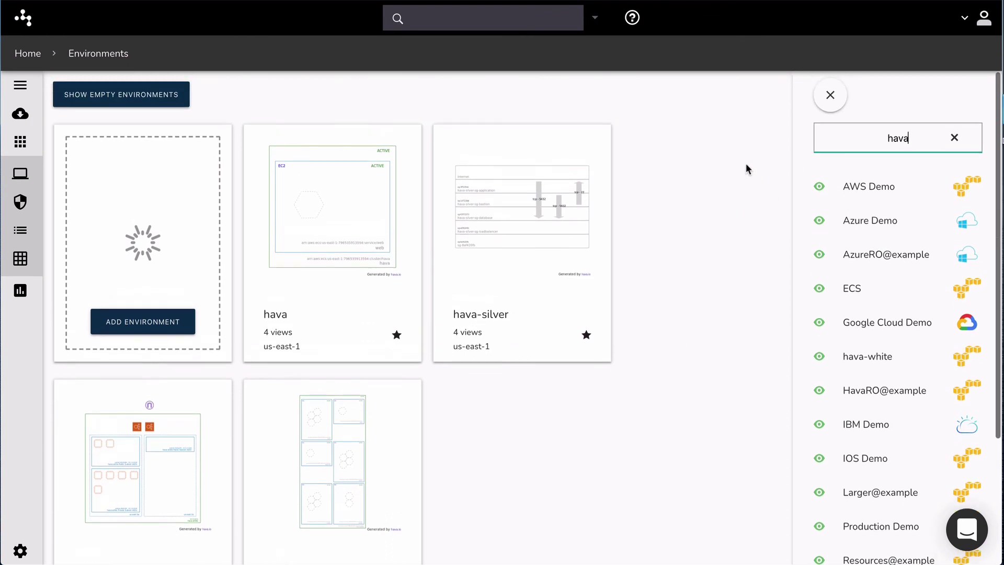